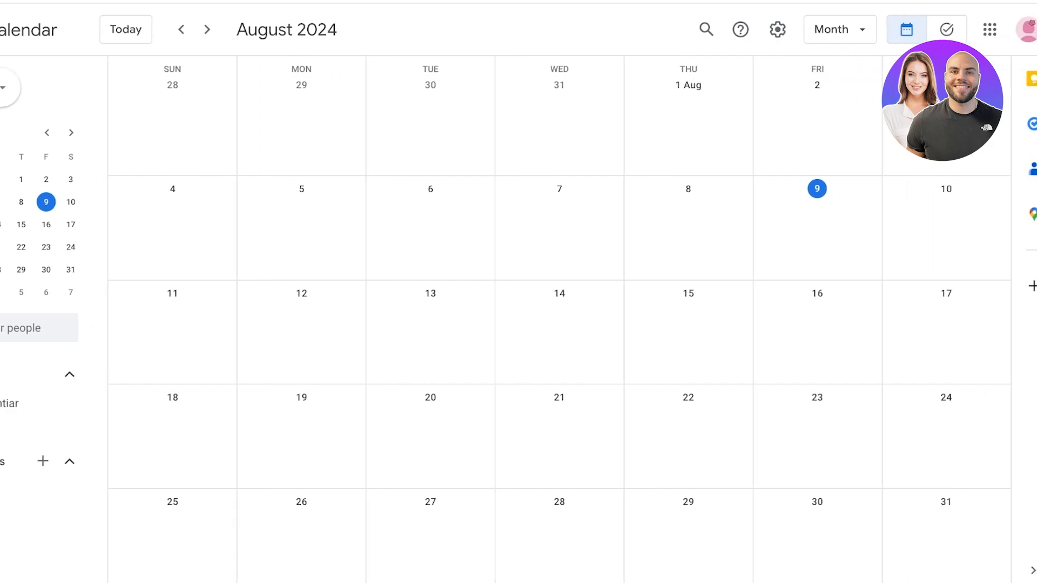
View the calendar in the Schedule and Day layouts, and return it to the Month layout
{"action": "left_click", "coordinate": [840, 30]}
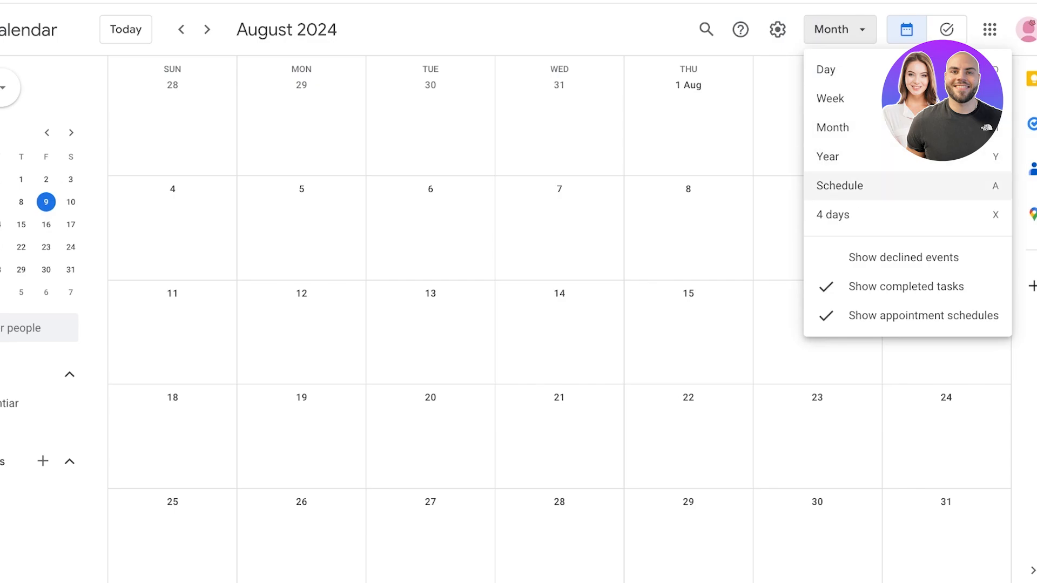
{"action": "left_click", "coordinate": [840, 185]}
{"action": "left_click", "coordinate": [833, 30]}
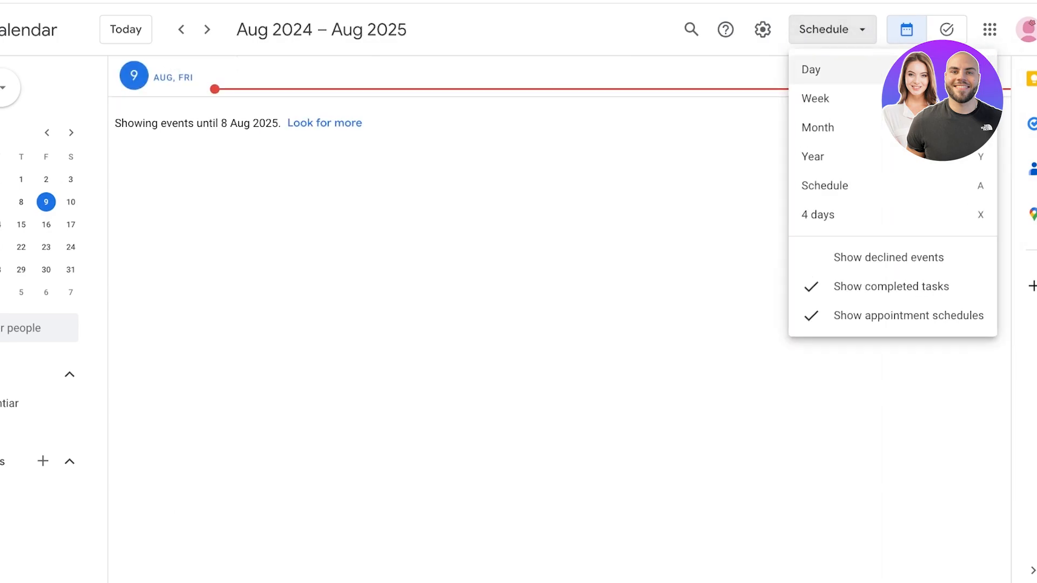
{"action": "left_click", "coordinate": [810, 69]}
{"action": "left_click", "coordinate": [846, 30]}
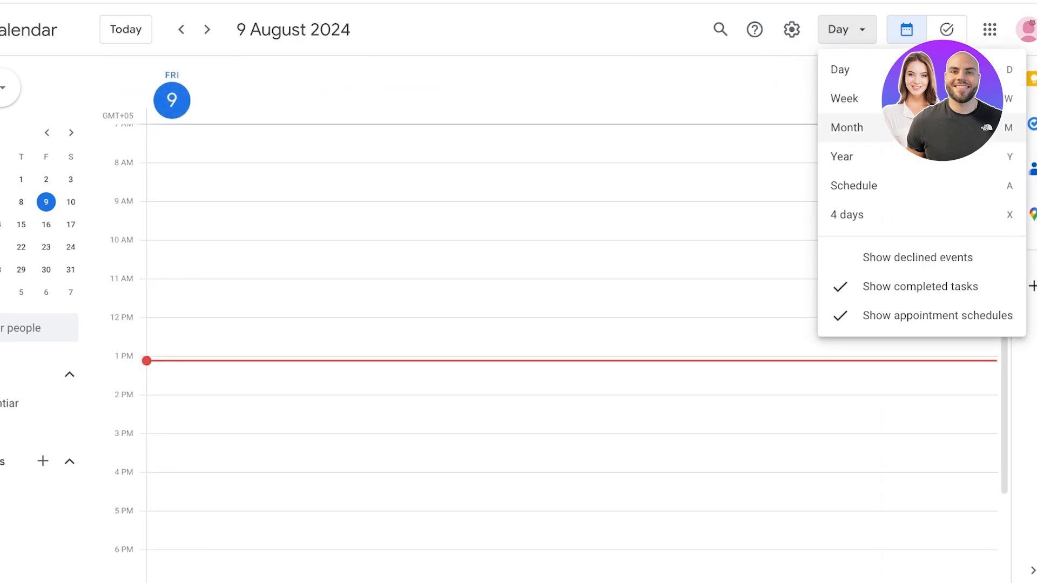
{"action": "left_click", "coordinate": [847, 128]}
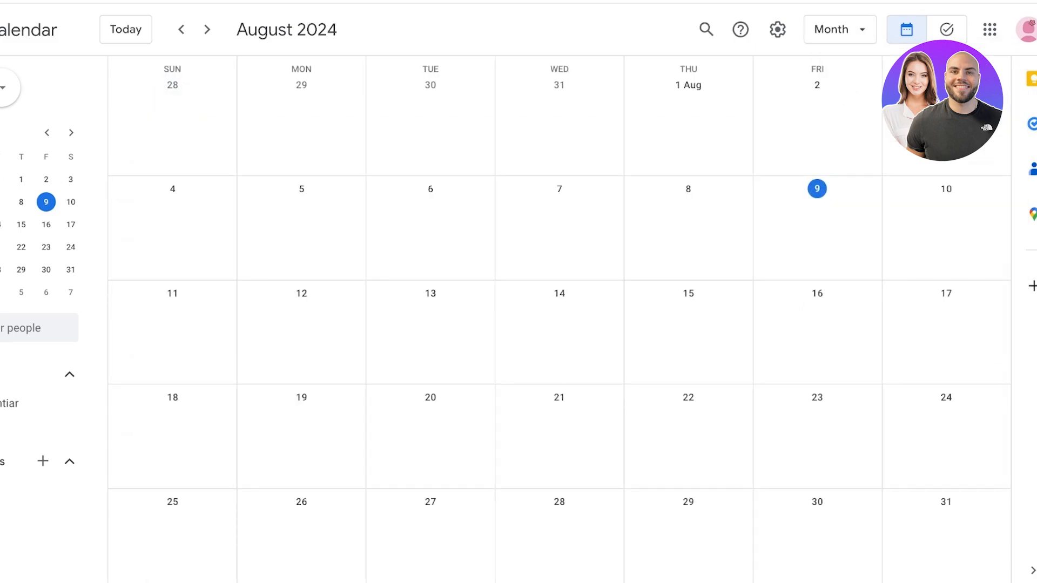
Create an appointment schedule titled as a 1:1 with the named person, with an appointment duration of 1 hour
{"action": "left_click", "coordinate": [60, 87]}
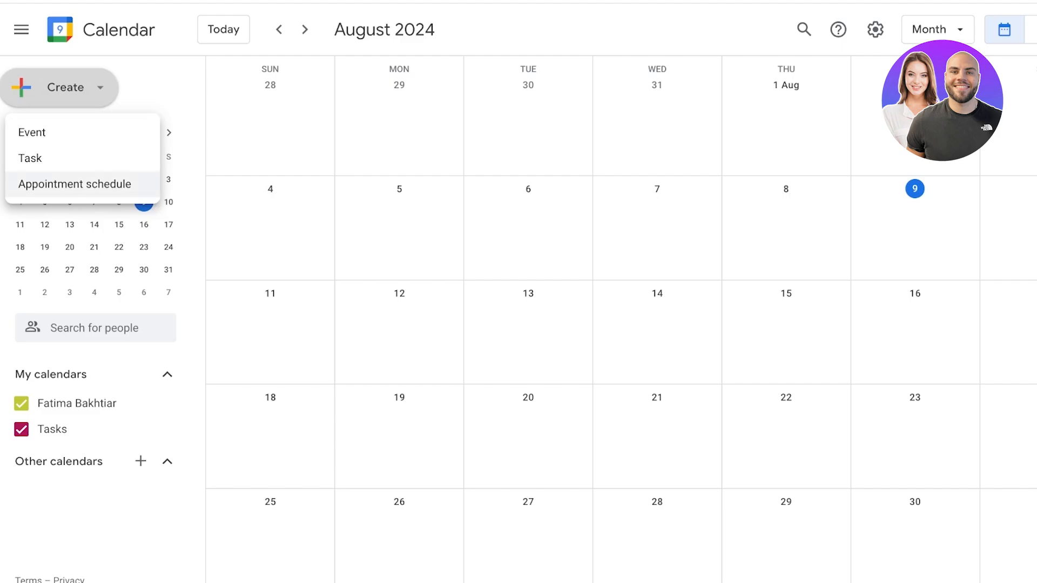
{"action": "left_click", "coordinate": [74, 184]}
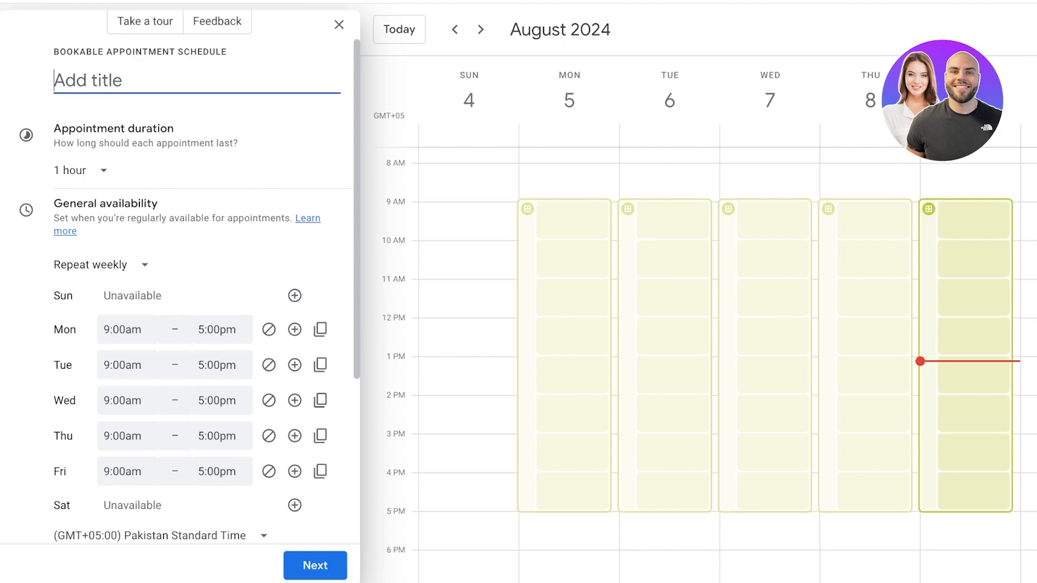
{"action": "type", "text": "1:"}
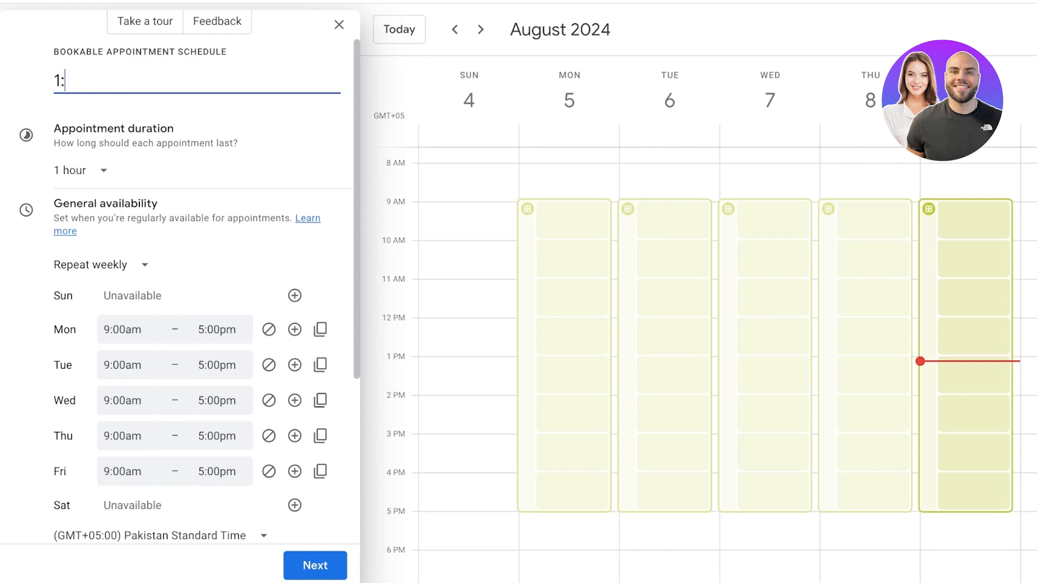
{"action": "type", "text": "1 with Lily"}
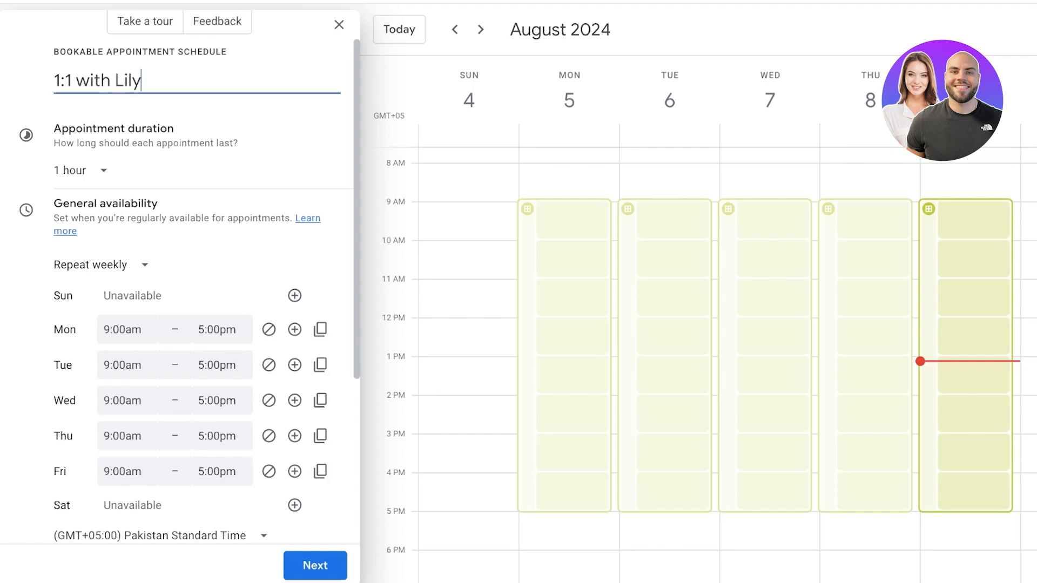
{"action": "left_click", "coordinate": [81, 170]}
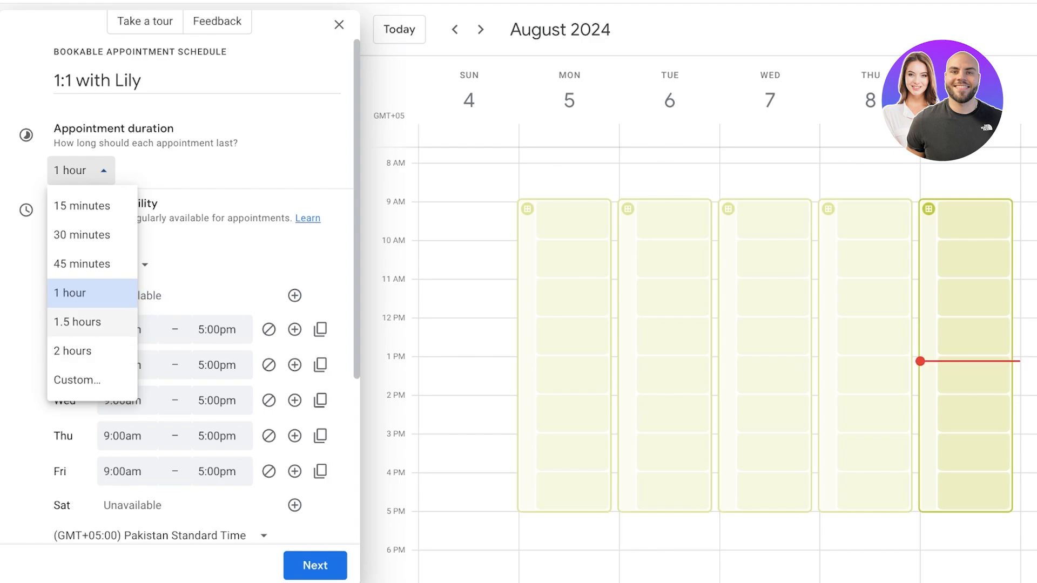
{"action": "left_click", "coordinate": [81, 293]}
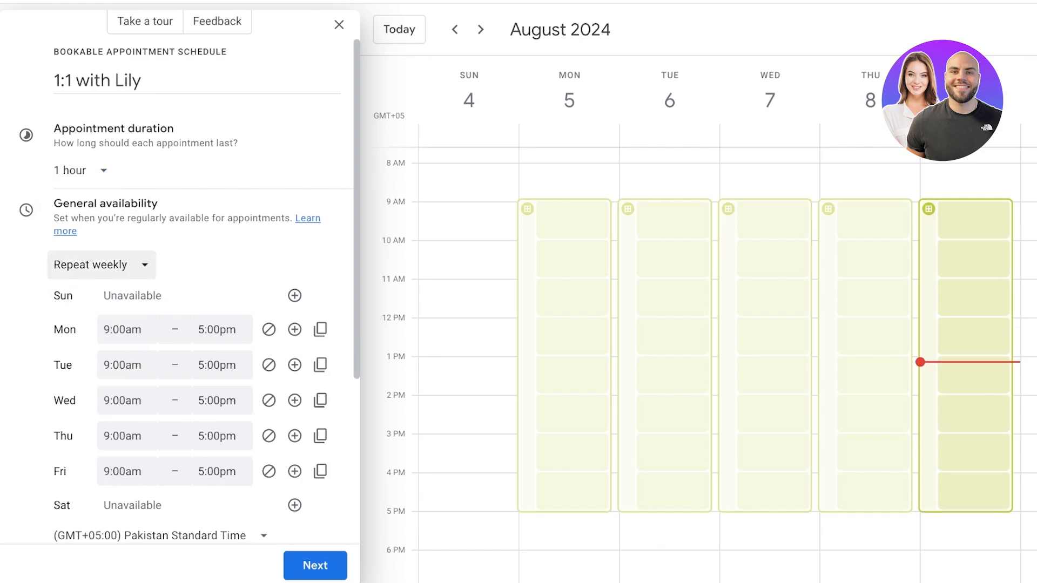
Review the general availability section, including its repeat options and the weekly hours, without changing anything
{"action": "left_click", "coordinate": [101, 265]}
{"action": "left_click", "coordinate": [210, 265]}
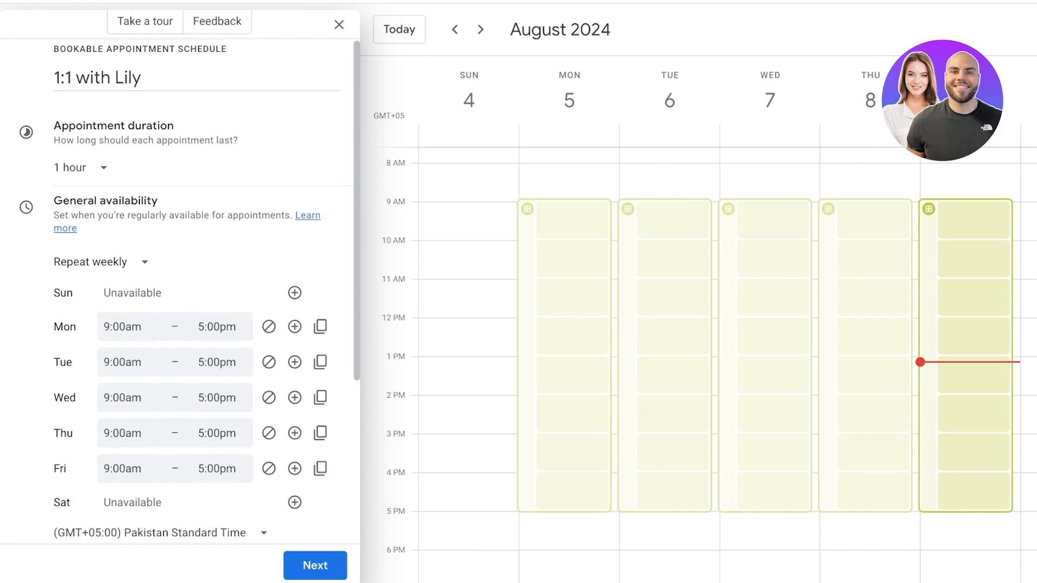
{"action": "scroll", "coordinate": [189, 292], "scroll_direction": "down", "scroll_amount": 1}
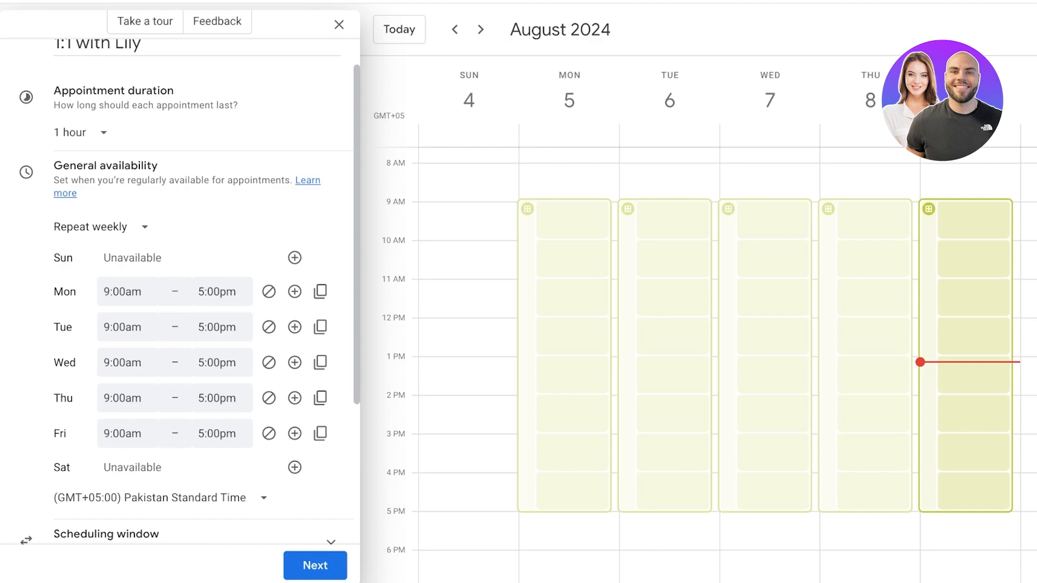
{"action": "left_click", "coordinate": [102, 227]}
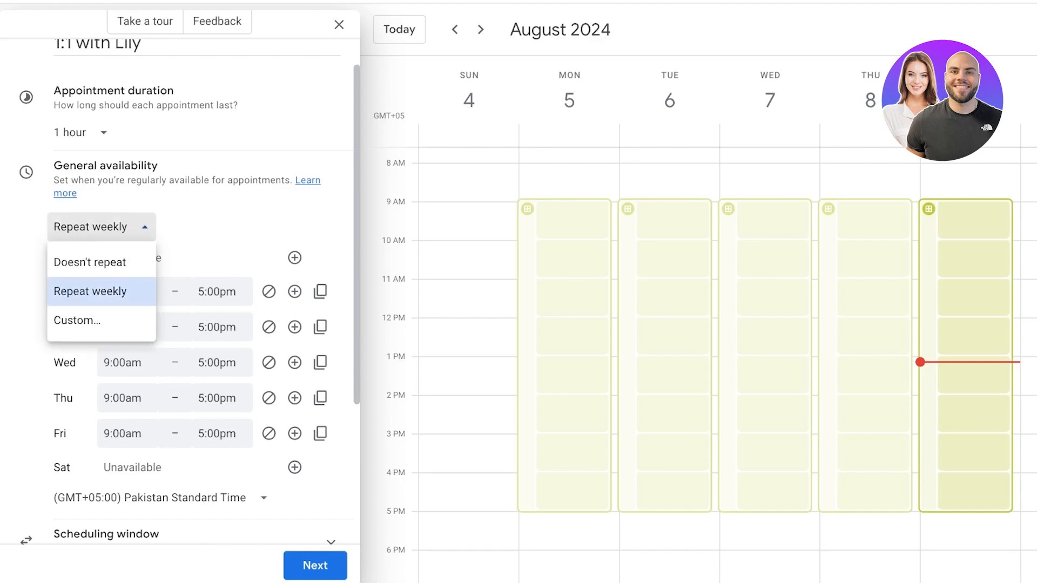
{"action": "left_click_drag", "start_coordinate": [71, 180], "coordinate": [290, 180]}
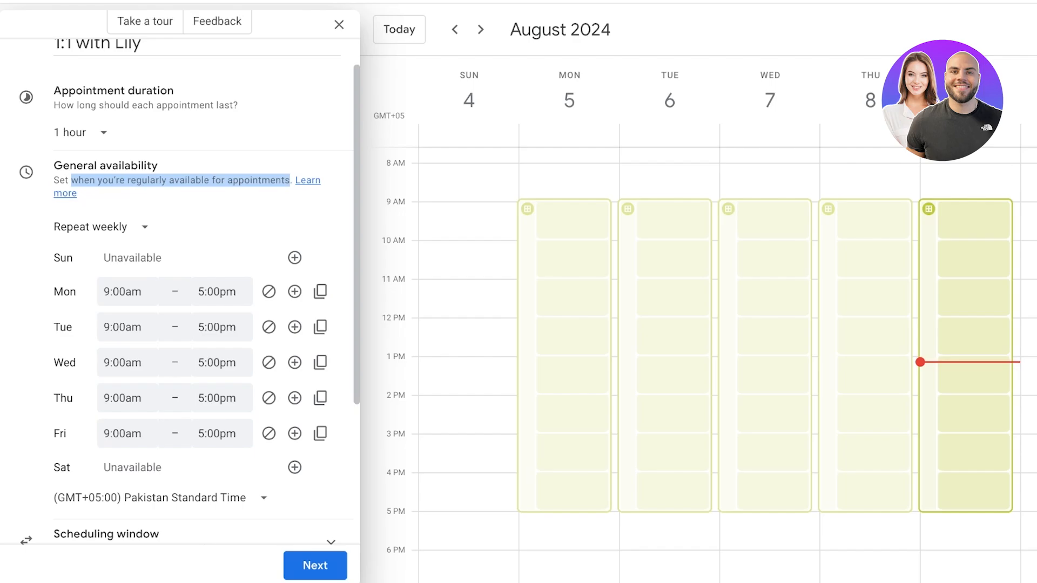
{"action": "left_click", "coordinate": [216, 208]}
{"action": "left_click", "coordinate": [102, 227]}
{"action": "left_click", "coordinate": [216, 226]}
{"action": "scroll", "coordinate": [216, 292], "scroll_direction": "down", "scroll_amount": 3}
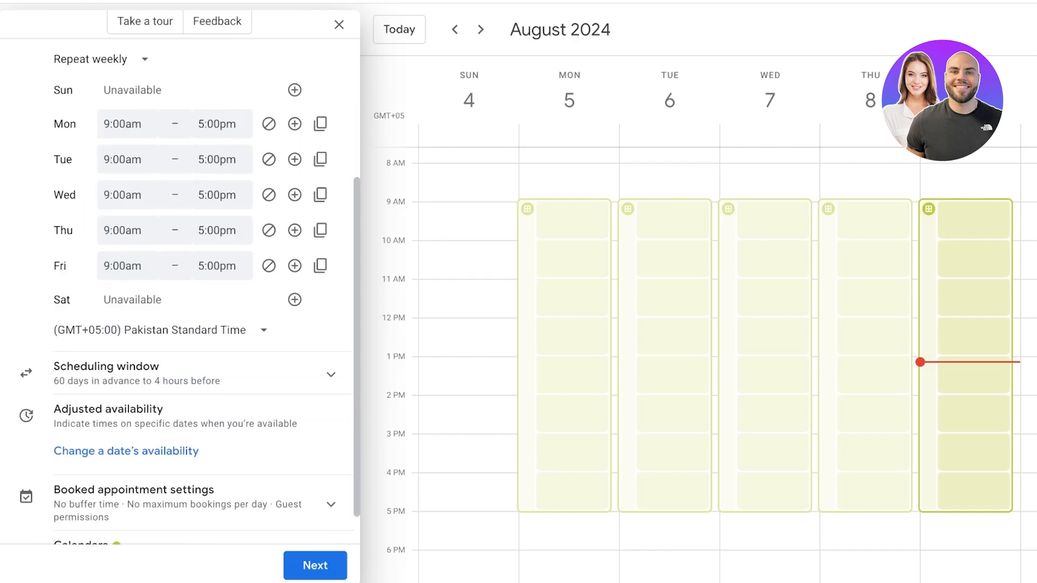
{"action": "scroll", "coordinate": [216, 292], "scroll_direction": "up", "scroll_amount": 1}
{"action": "scroll", "coordinate": [189, 292], "scroll_direction": "up", "scroll_amount": 1}
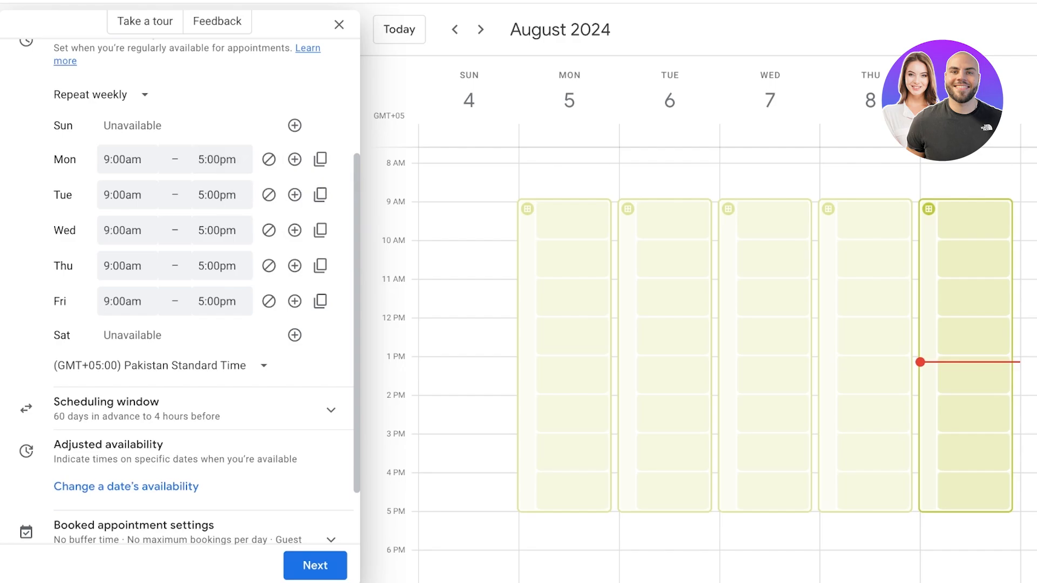
Add a second availability period to Monday and end the first period at 1:00pm
{"action": "left_click", "coordinate": [295, 159]}
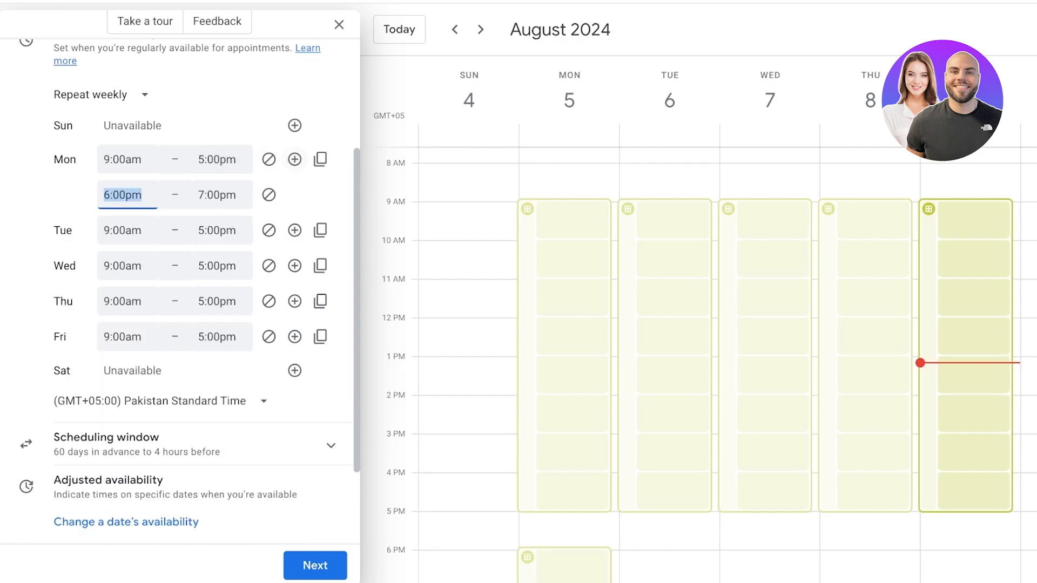
{"action": "left_click", "coordinate": [217, 159]}
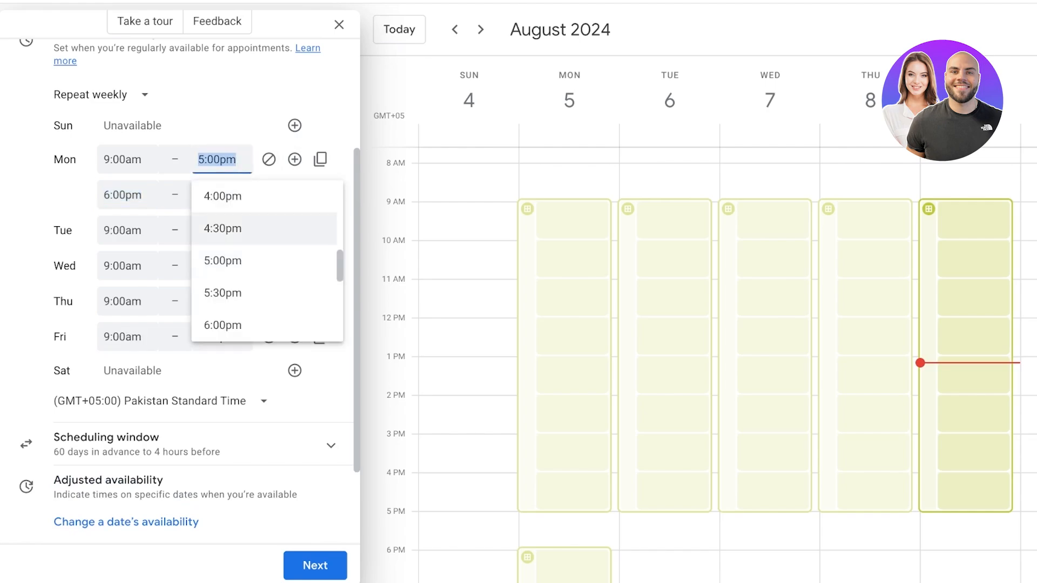
{"action": "scroll", "coordinate": [265, 233], "scroll_direction": "up", "scroll_amount": 8}
{"action": "scroll", "coordinate": [265, 259], "scroll_direction": "down", "scroll_amount": 4}
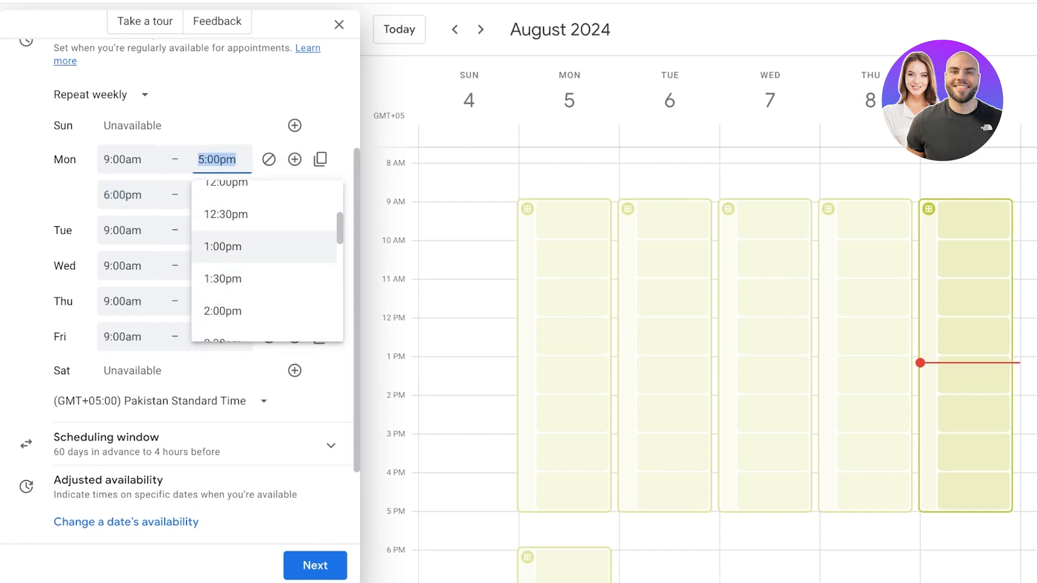
{"action": "left_click", "coordinate": [222, 246]}
Set the start of Monday's second availability period to 2:00pm
{"action": "left_click", "coordinate": [123, 195]}
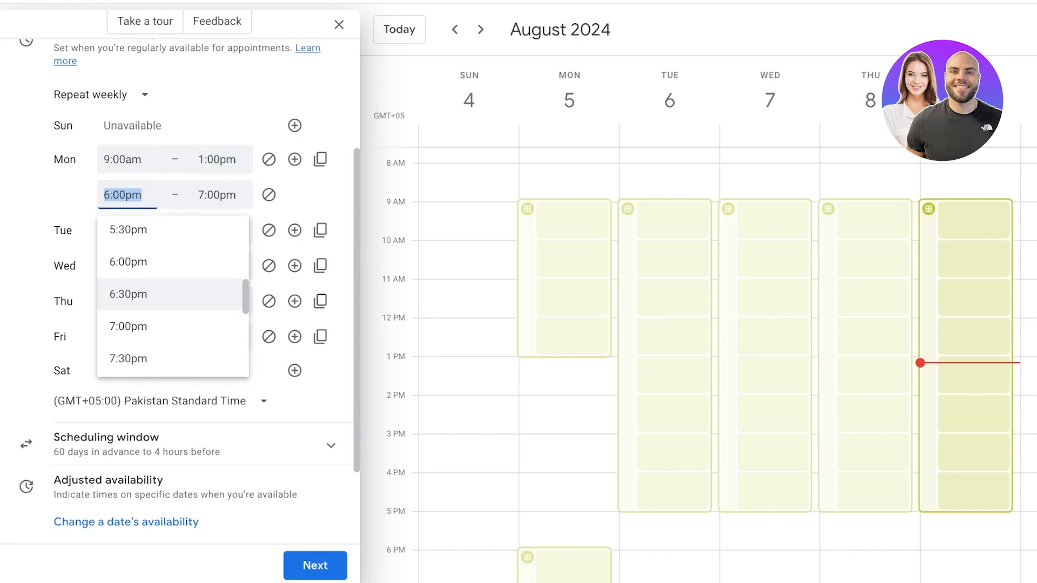
{"action": "scroll", "coordinate": [173, 294], "scroll_direction": "down", "scroll_amount": 3}
{"action": "scroll", "coordinate": [173, 295], "scroll_direction": "up", "scroll_amount": 8}
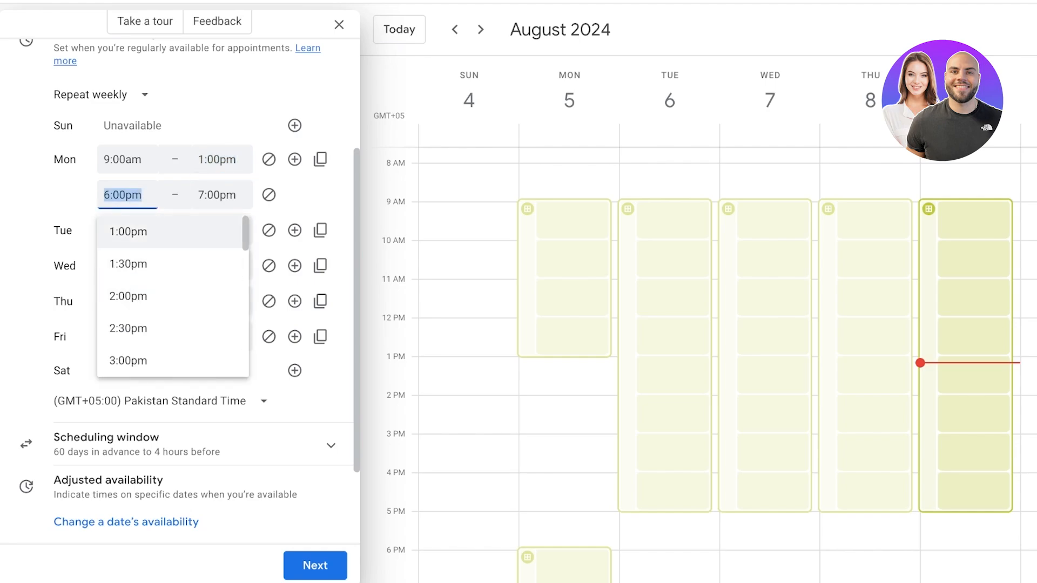
{"action": "left_click", "coordinate": [129, 231]}
{"action": "left_click", "coordinate": [217, 195]}
{"action": "left_click", "coordinate": [122, 160]}
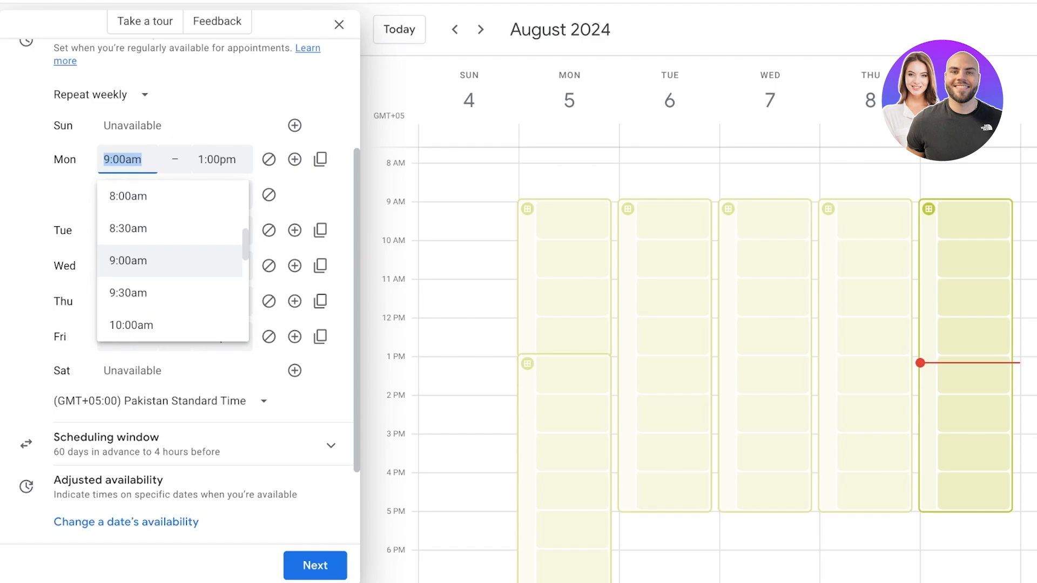
{"action": "left_click", "coordinate": [122, 195]}
{"action": "left_click", "coordinate": [129, 296]}
End Monday's second availability period at 5:00pm and copy Monday's times to all other available days
{"action": "left_click", "coordinate": [217, 195]}
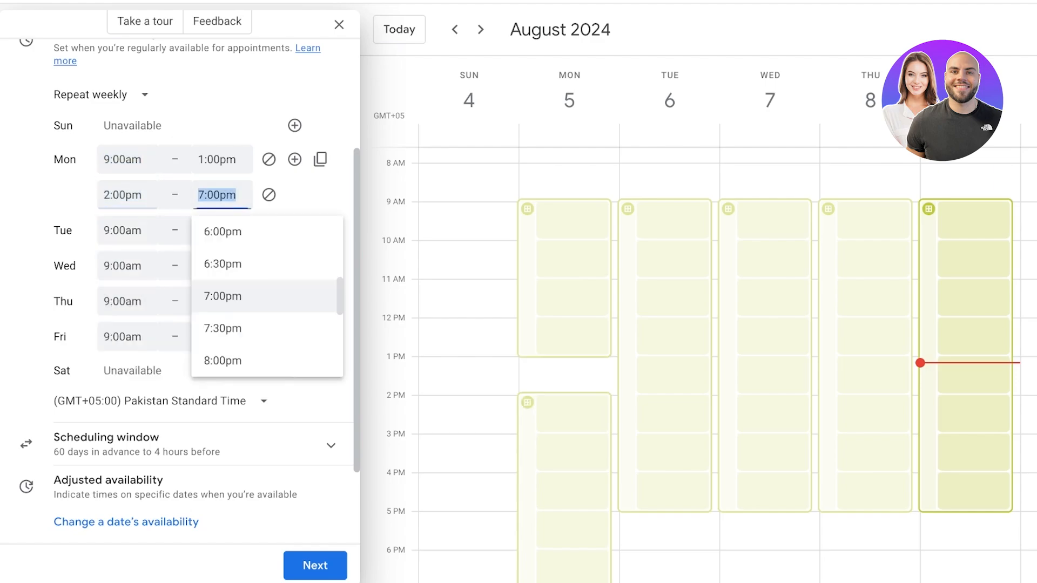
{"action": "scroll", "coordinate": [233, 314], "scroll_direction": "up", "scroll_amount": 3}
{"action": "left_click", "coordinate": [232, 299]}
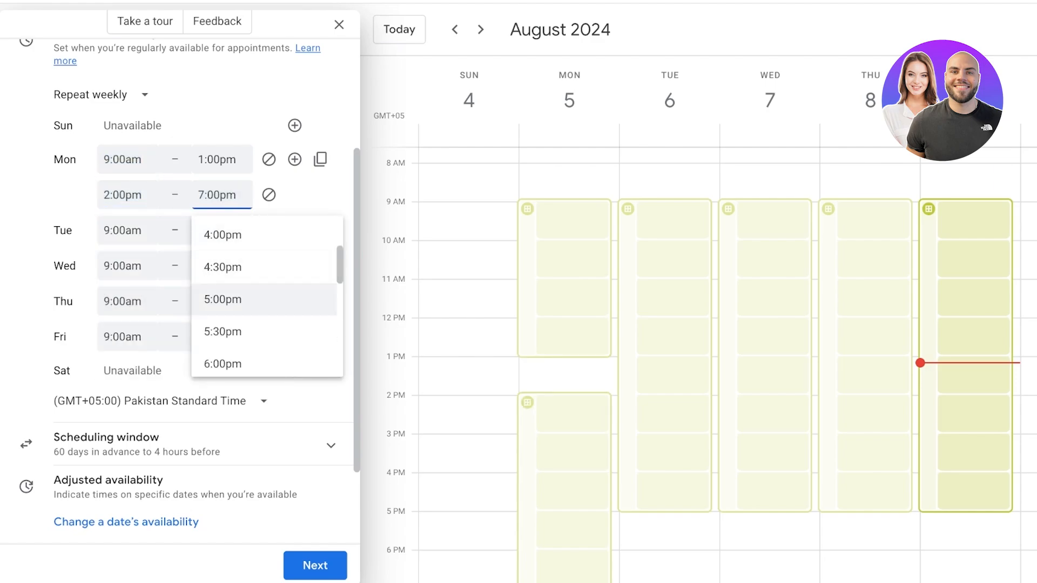
{"action": "left_click", "coordinate": [232, 300]}
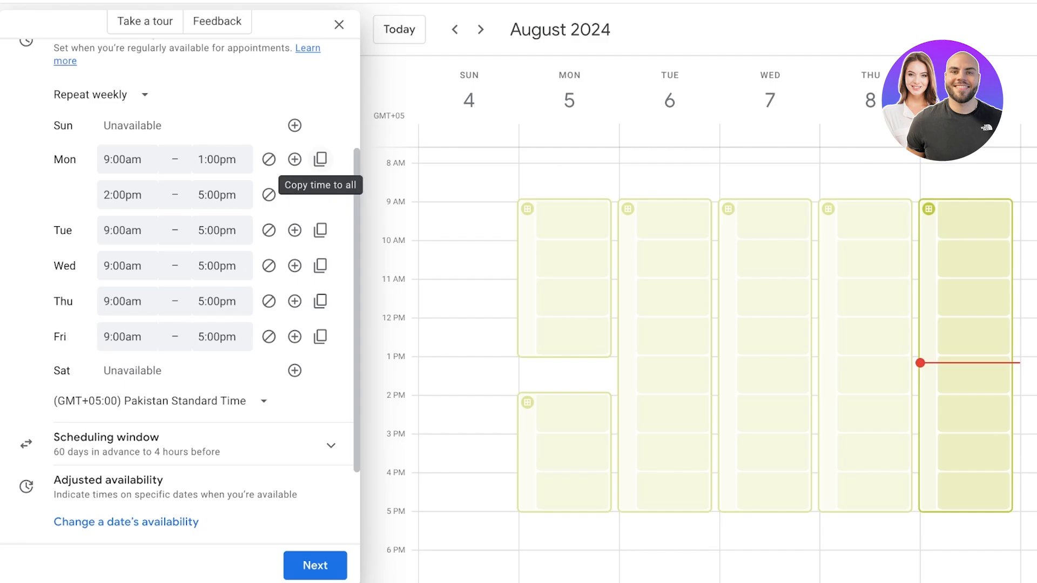
{"action": "left_click", "coordinate": [320, 159]}
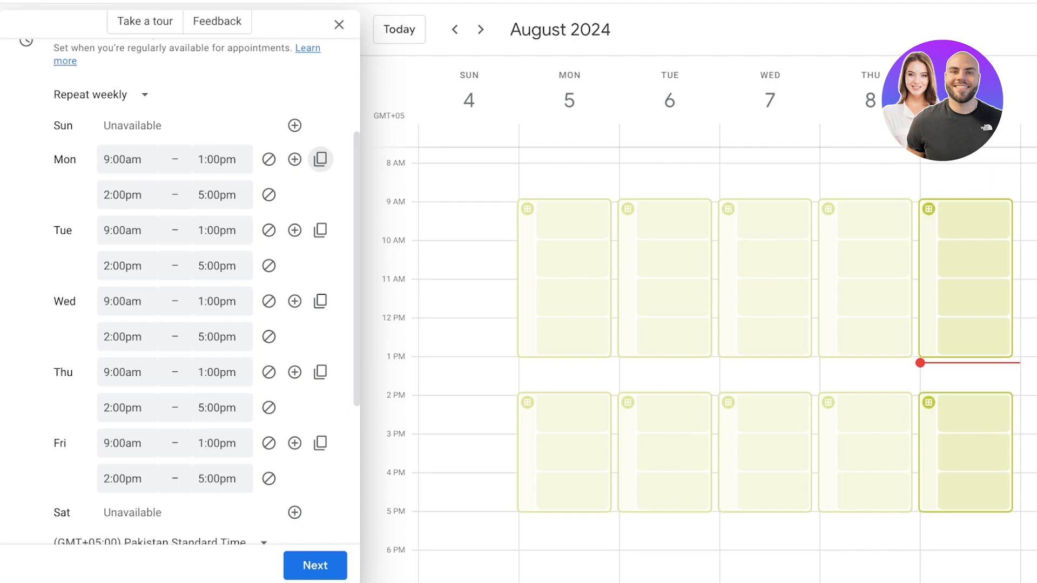
{"action": "scroll", "coordinate": [701, 346], "scroll_direction": "down", "scroll_amount": 1}
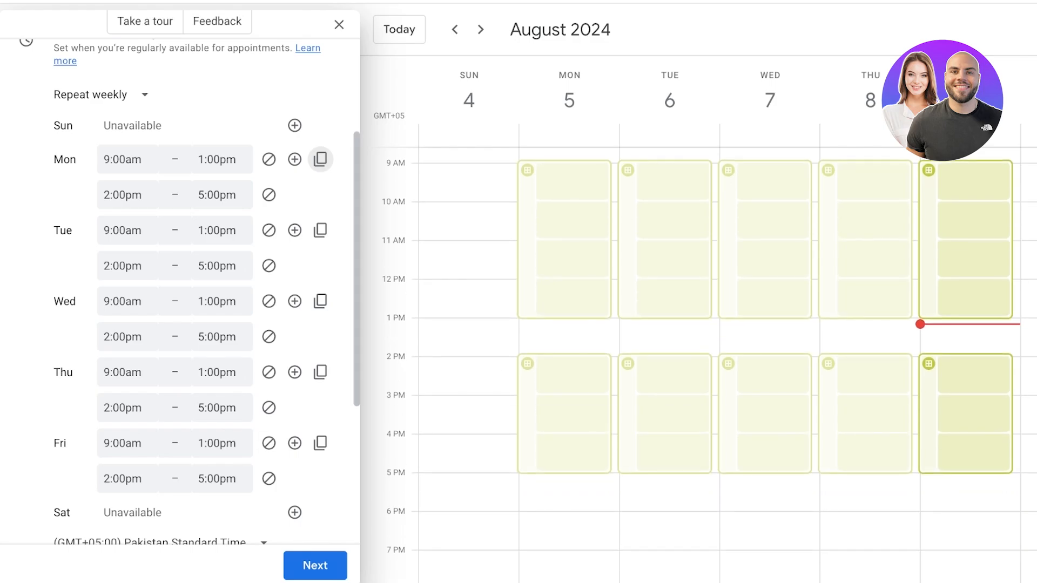
Expand the scheduling window settings and inspect the start and end date options, keeping the schedule available now
{"action": "scroll", "coordinate": [178, 291], "scroll_direction": "down", "scroll_amount": 3}
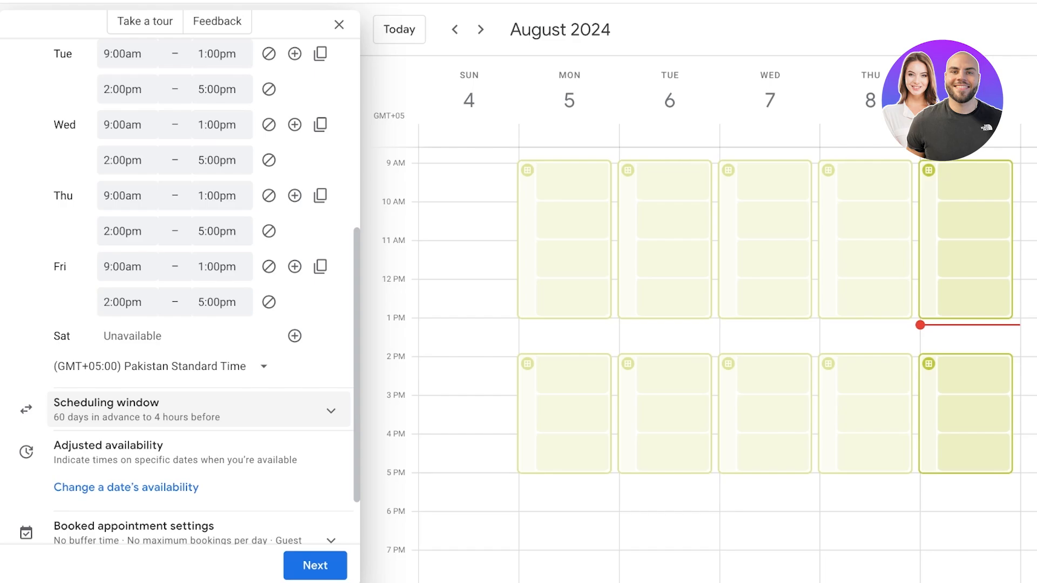
{"action": "left_click", "coordinate": [199, 410]}
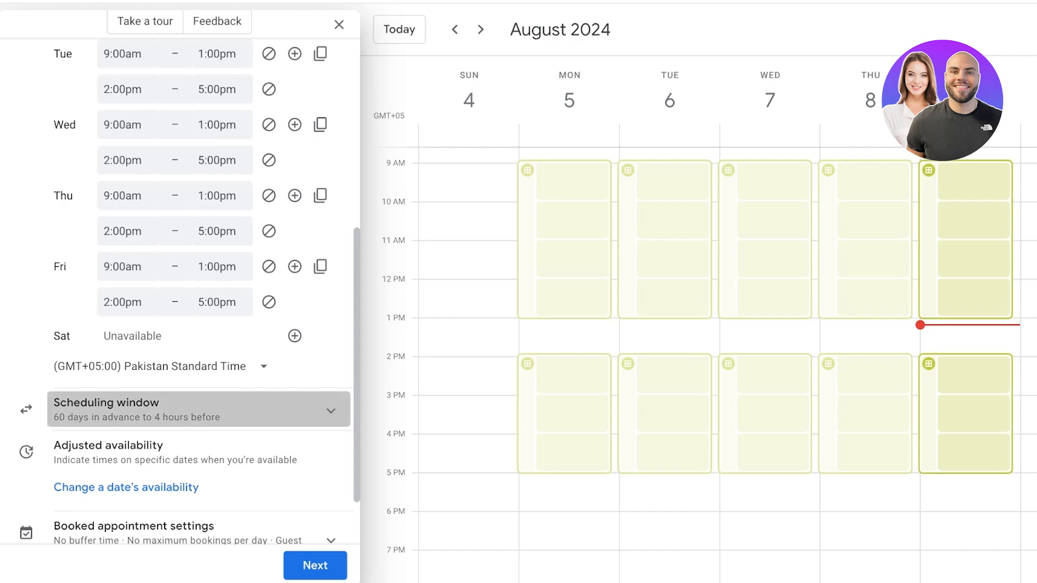
{"action": "scroll", "coordinate": [180, 270], "scroll_direction": "up", "scroll_amount": 3}
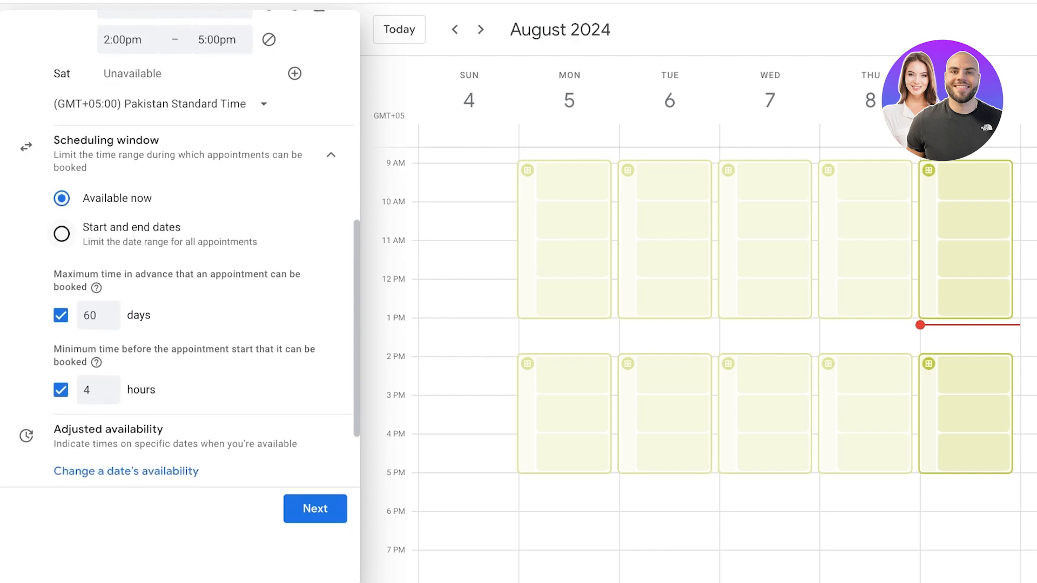
{"action": "left_click", "coordinate": [61, 234]}
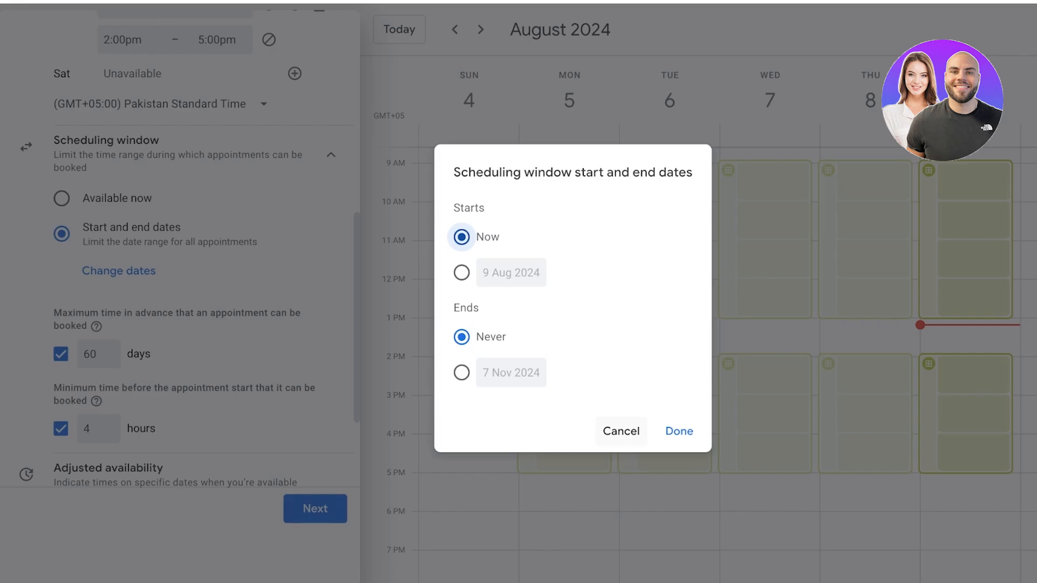
{"action": "left_click", "coordinate": [621, 431]}
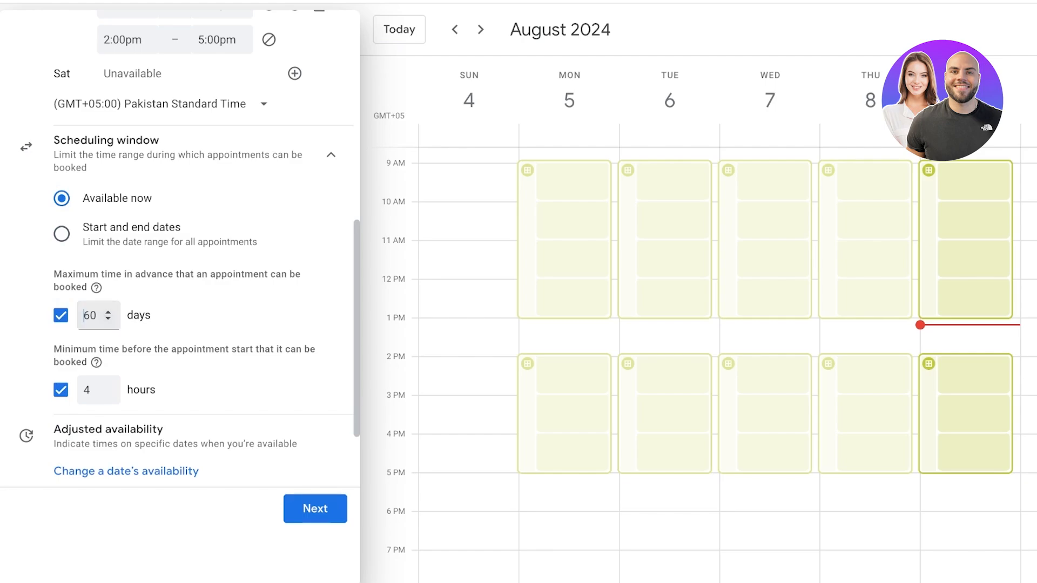
Set the maximum time in advance that an appointment can be booked to 30 days
{"action": "left_click", "coordinate": [108, 312]}
{"action": "double_click", "coordinate": [89, 316]}
{"action": "type", "text": "30"}
{"action": "key", "text": "Return"}
Keep the minimum booking notice enabled and set it to 3 hours before the appointment start
{"action": "scroll", "coordinate": [99, 387], "scroll_direction": "down", "scroll_amount": 1}
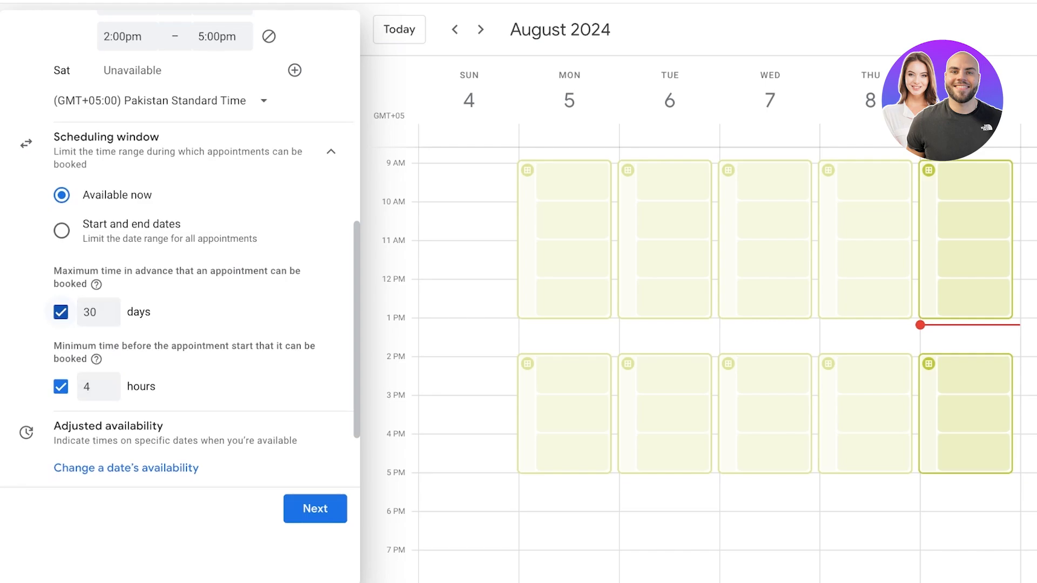
{"action": "left_click", "coordinate": [96, 386]}
{"action": "left_click", "coordinate": [61, 386]}
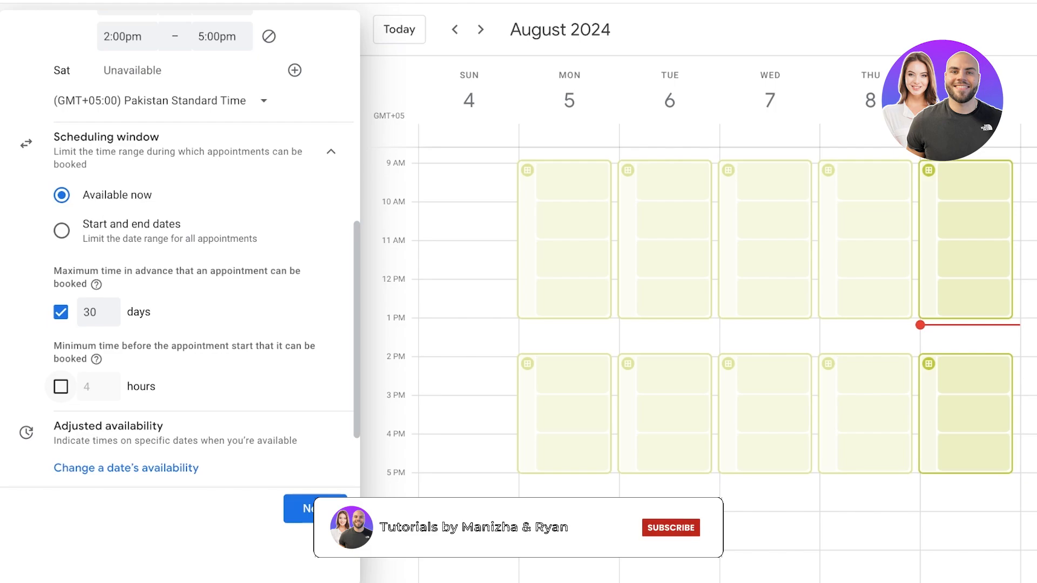
{"action": "left_click", "coordinate": [60, 386]}
{"action": "left_click", "coordinate": [108, 390]}
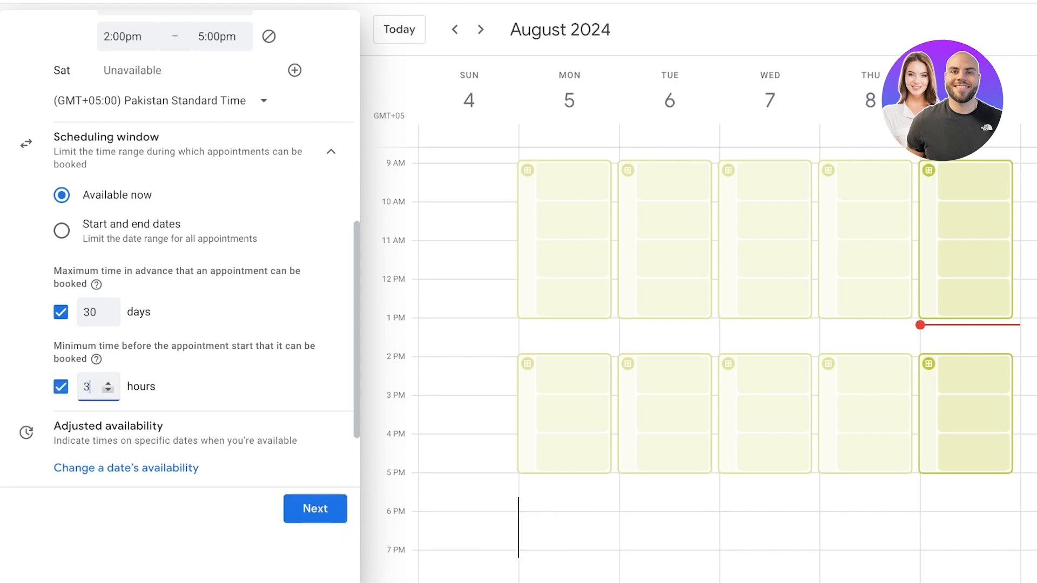
Reduce the minimum time before the appointment start that it can be booked to 1 hour
{"action": "left_click", "coordinate": [108, 390]}
{"action": "left_click", "coordinate": [108, 389]}
Add an adjusted availability for 12 Aug 2024 and extend its second period to end at 9:00pm
{"action": "scroll", "coordinate": [189, 249], "scroll_direction": "down", "scroll_amount": 3}
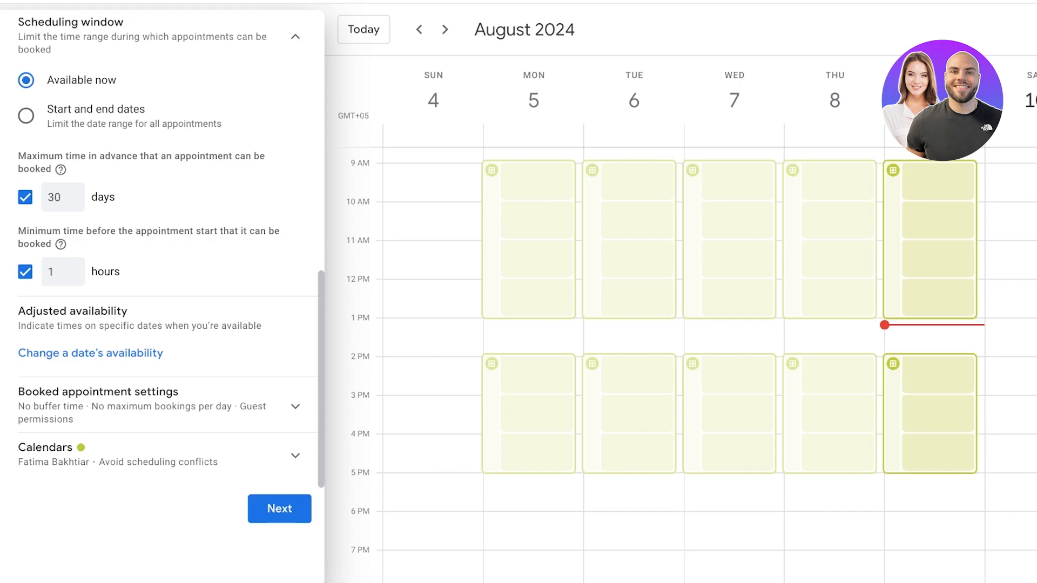
{"action": "left_click", "coordinate": [159, 353]}
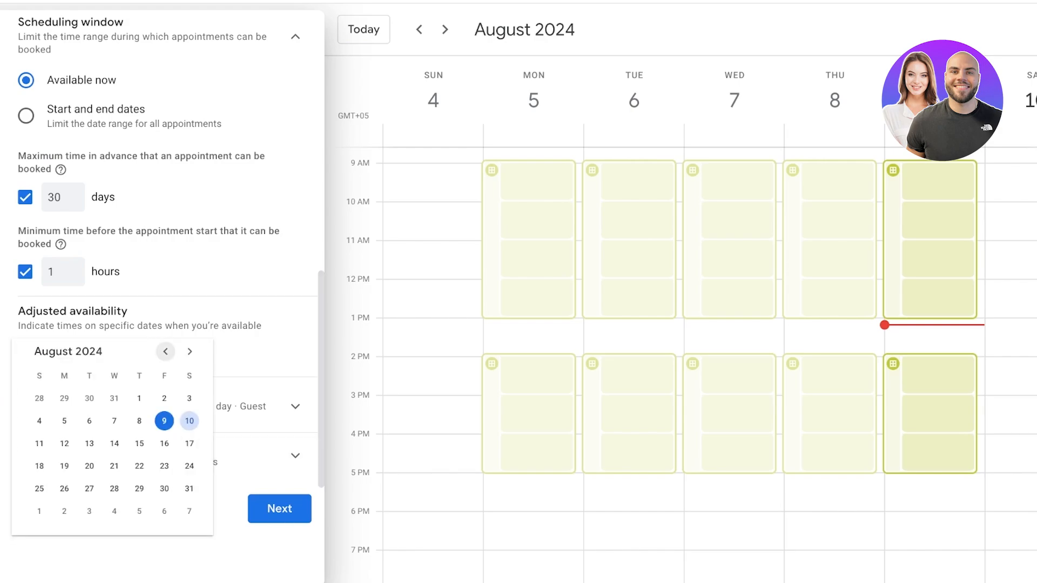
{"action": "scroll", "coordinate": [684, 362], "scroll_direction": "up", "scroll_amount": 1}
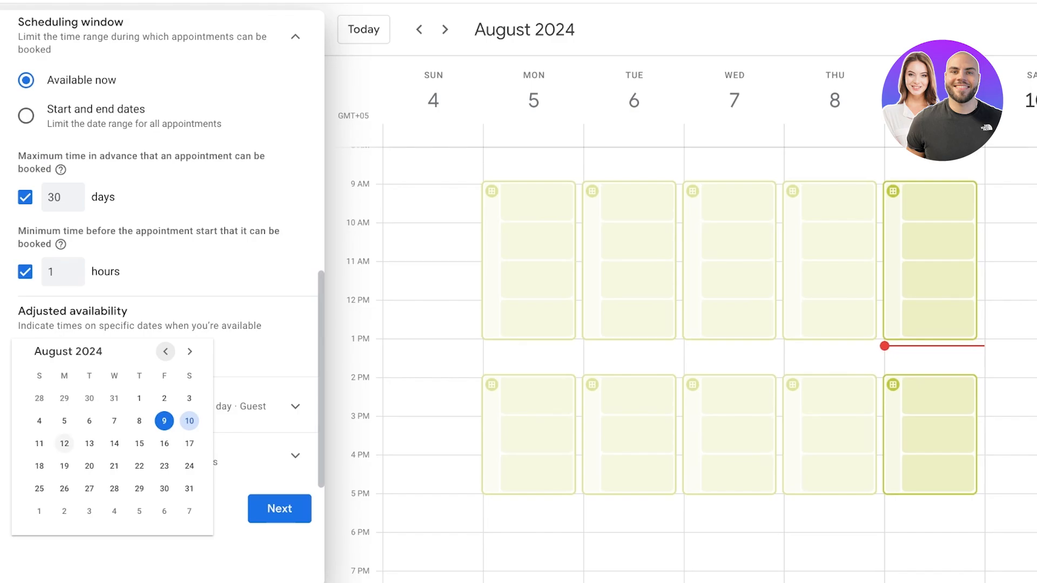
{"action": "left_click", "coordinate": [65, 443]}
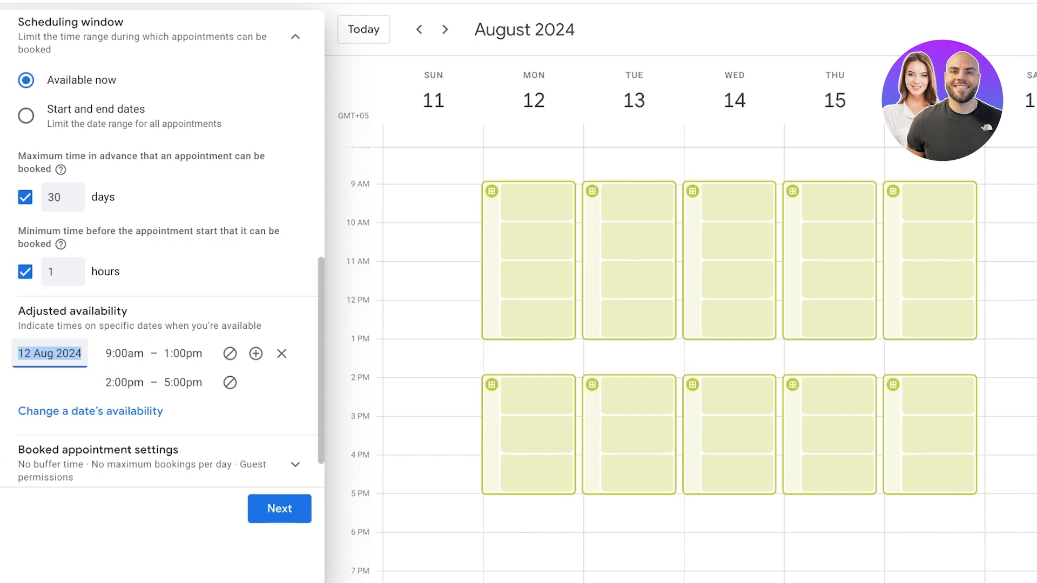
{"action": "left_click", "coordinate": [183, 383]}
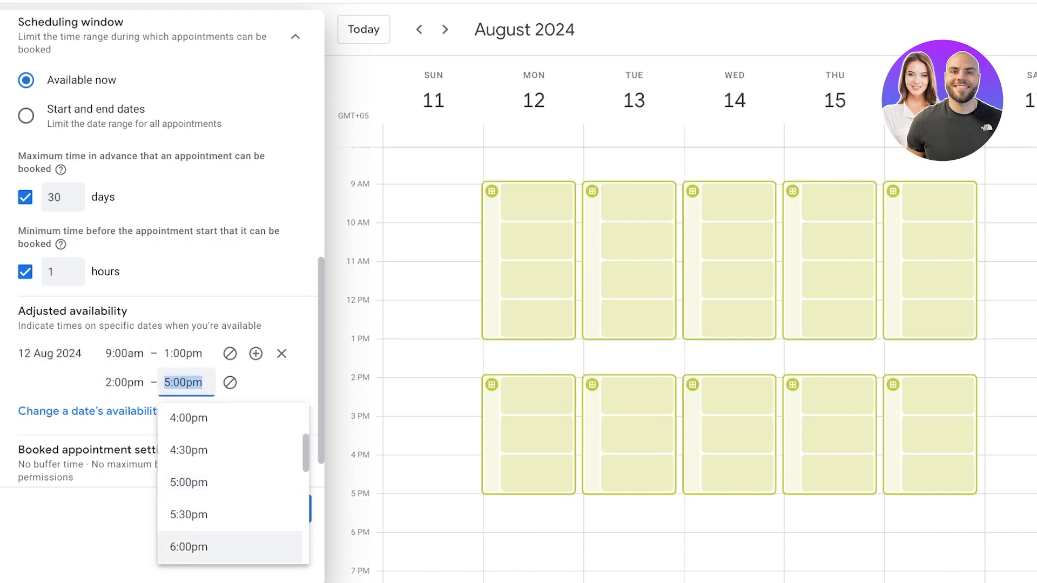
{"action": "scroll", "coordinate": [232, 540], "scroll_direction": "down", "scroll_amount": 5}
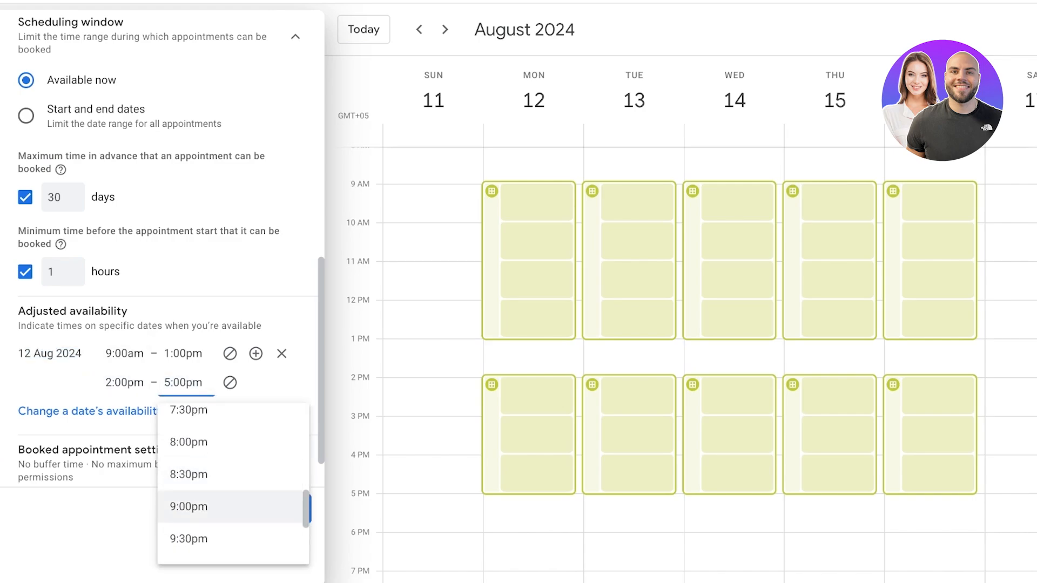
{"action": "left_click", "coordinate": [189, 506]}
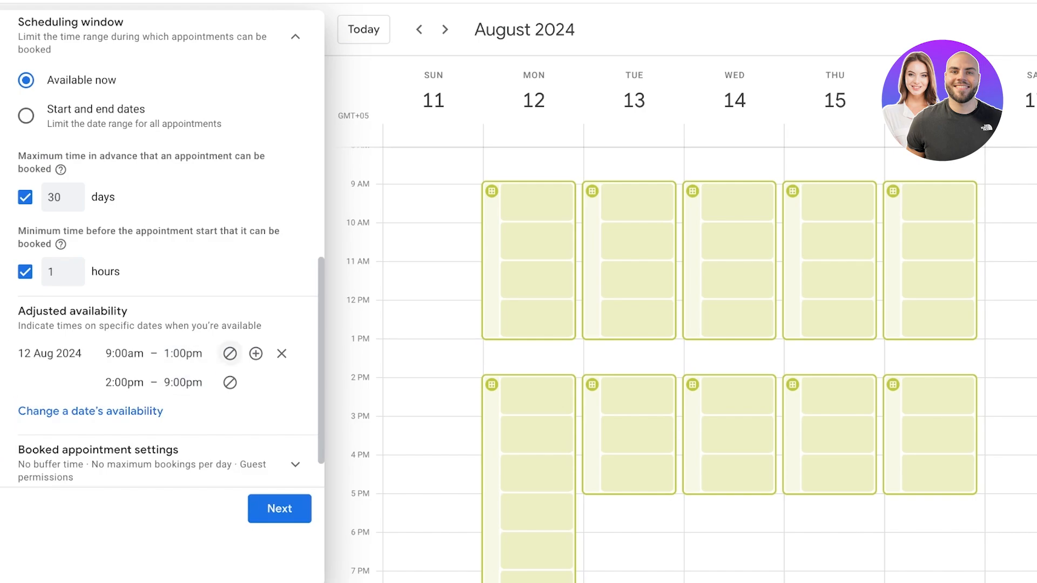
{"action": "scroll", "coordinate": [692, 365], "scroll_direction": "down", "scroll_amount": 3}
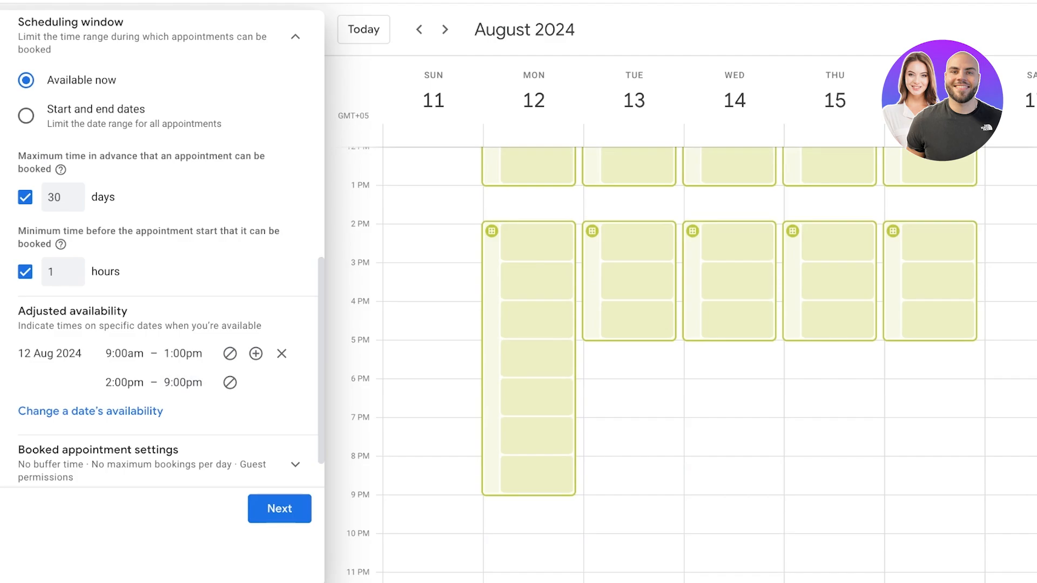
Expand the booked appointment settings and enable a buffer time of 5 minutes between appointment slots
{"action": "scroll", "coordinate": [173, 383], "scroll_direction": "down", "scroll_amount": 1}
{"action": "left_click", "coordinate": [162, 397]}
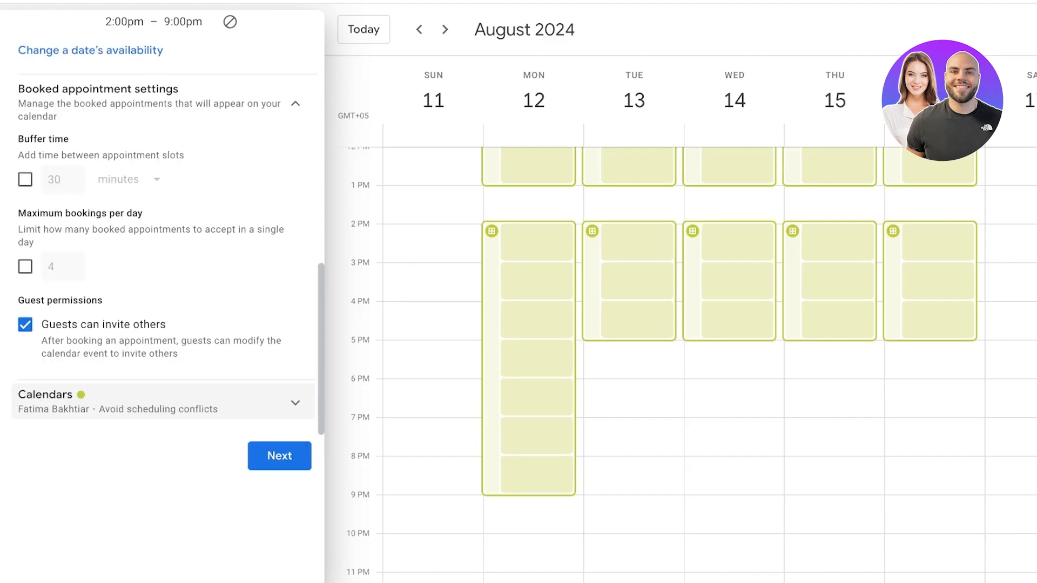
{"action": "scroll", "coordinate": [163, 259], "scroll_direction": "up", "scroll_amount": 1}
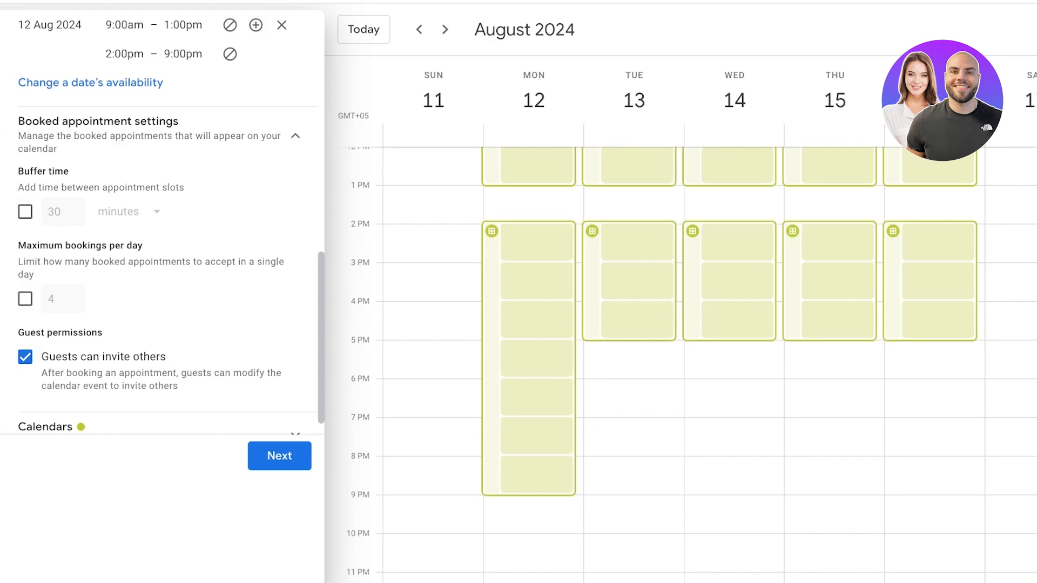
{"action": "left_click", "coordinate": [25, 212]}
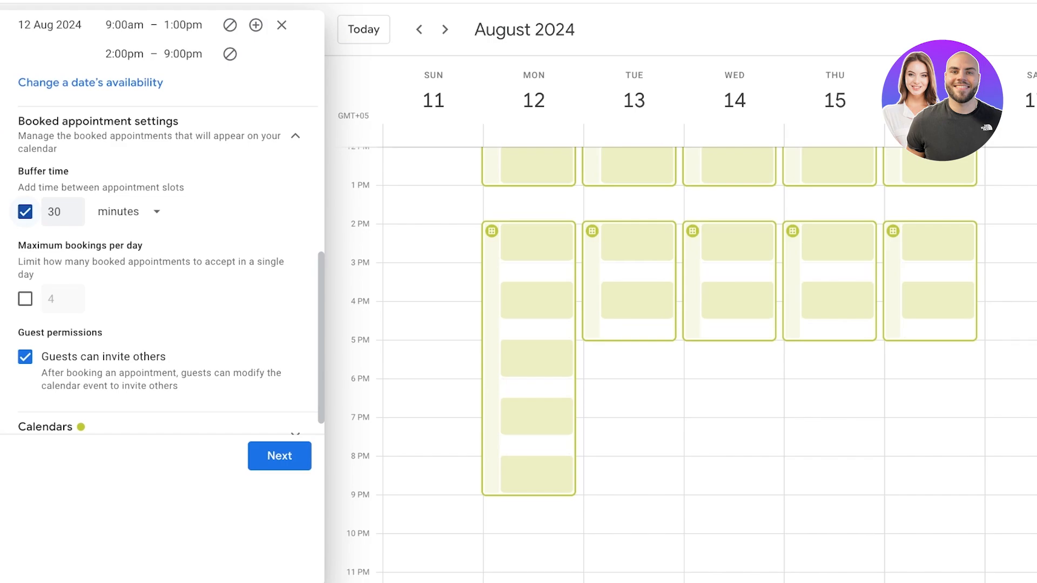
{"action": "left_click", "coordinate": [61, 212]}
{"action": "double_click", "coordinate": [55, 212]}
{"action": "type", "text": "5"}
{"action": "left_click", "coordinate": [128, 212]}
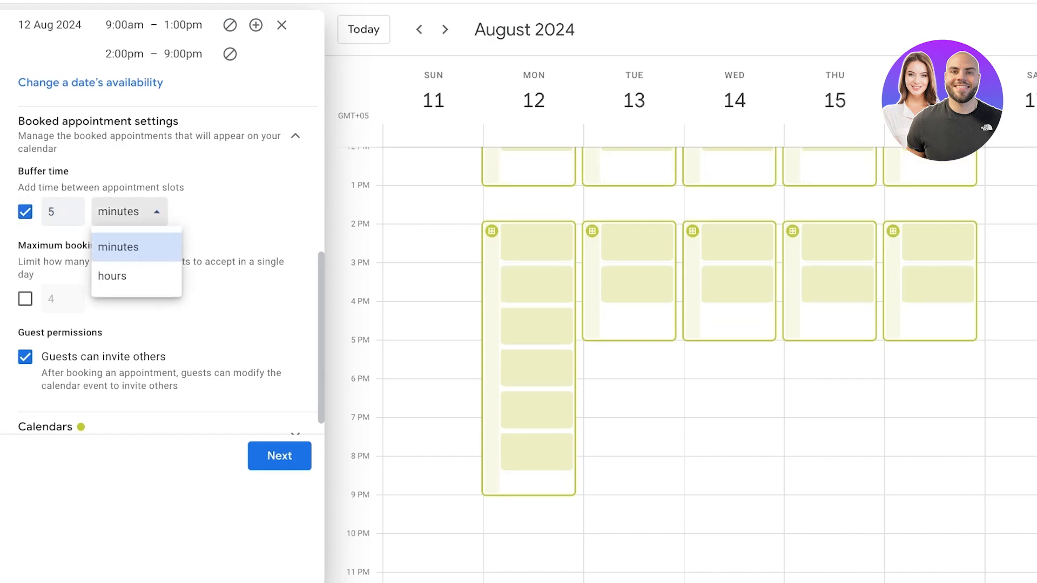
{"action": "left_click", "coordinate": [117, 247]}
Try limiting the maximum bookings per day to 3 and turn the limit off again
{"action": "left_click", "coordinate": [25, 299]}
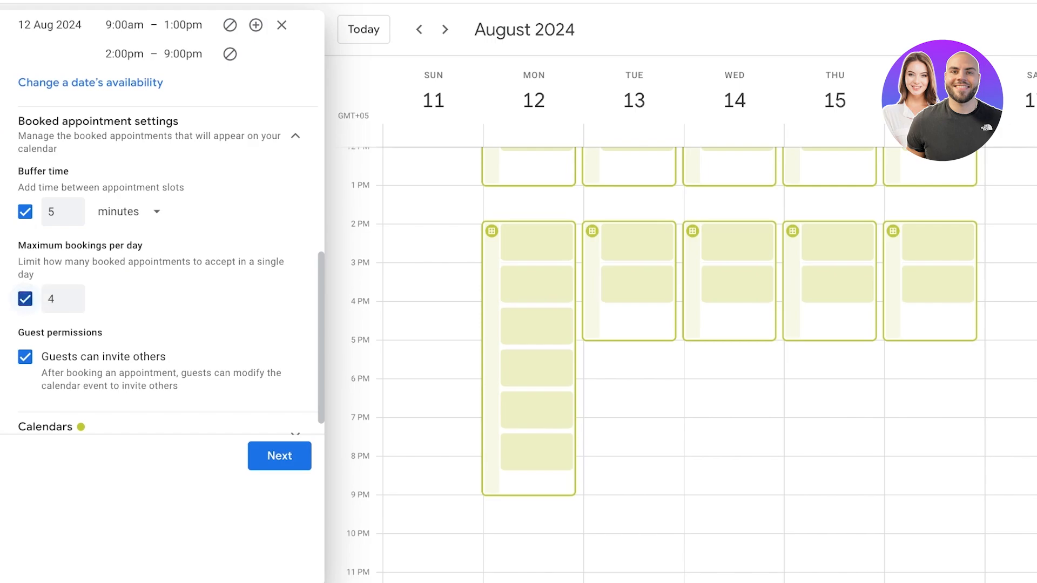
{"action": "scroll", "coordinate": [682, 362], "scroll_direction": "up", "scroll_amount": 3}
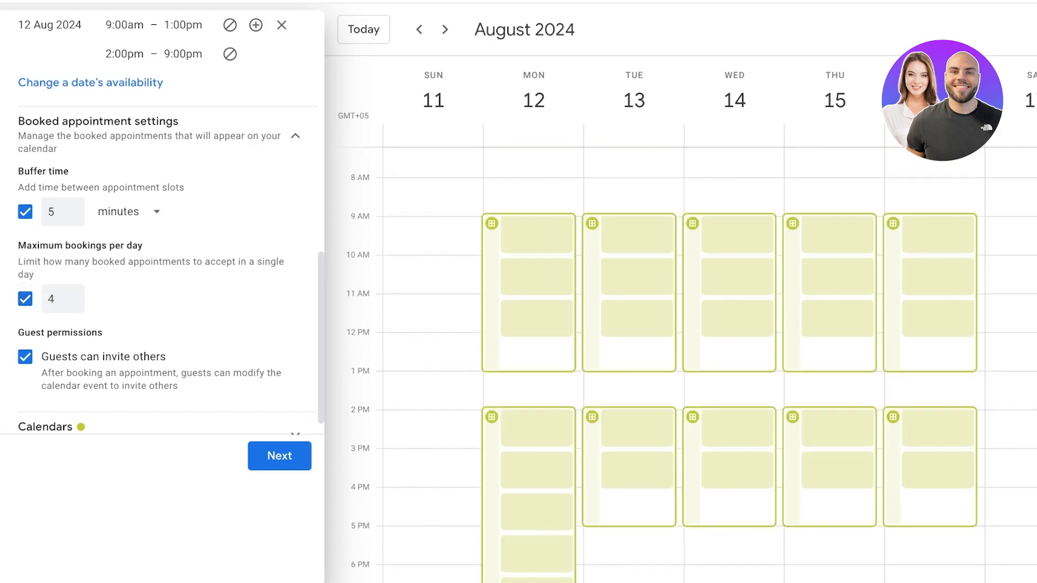
{"action": "left_click", "coordinate": [364, 30]}
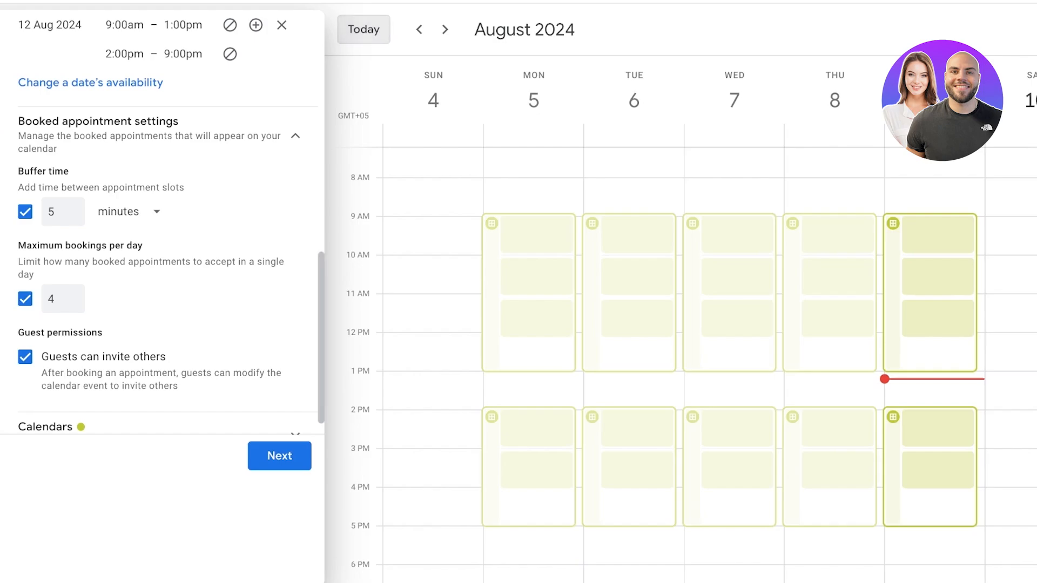
{"action": "left_click", "coordinate": [73, 302]}
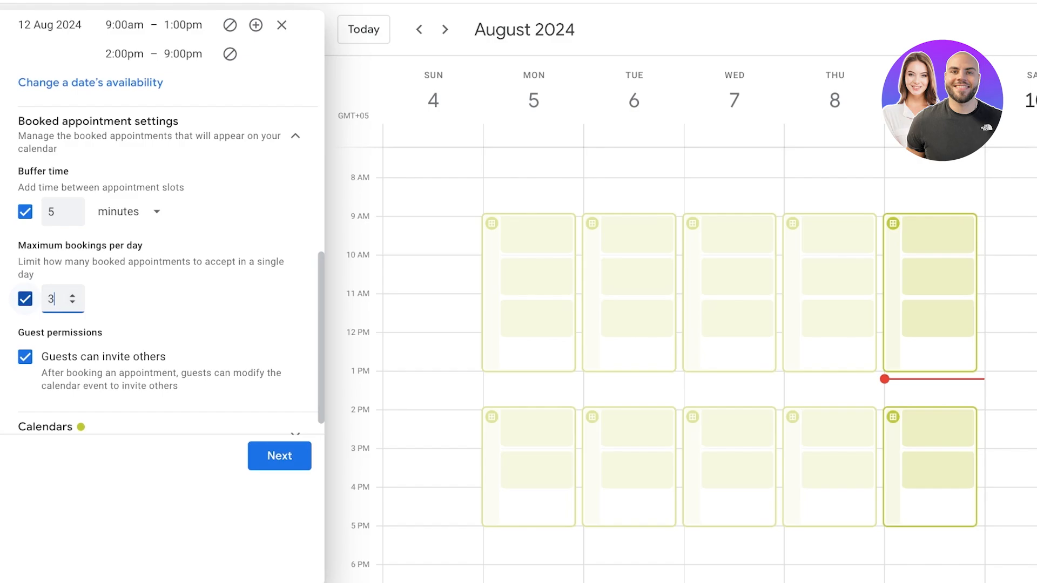
{"action": "left_click", "coordinate": [25, 298]}
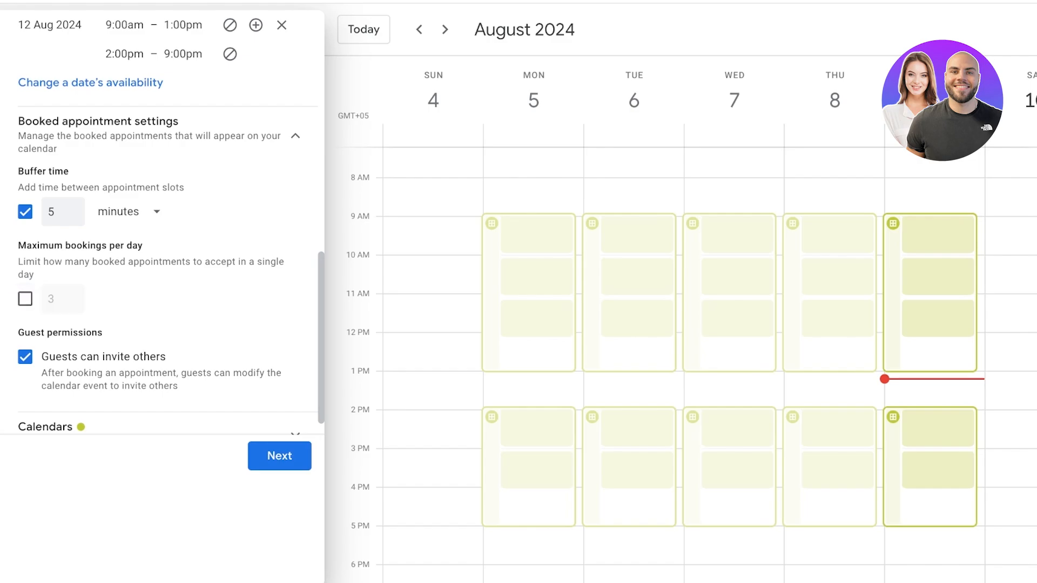
Review the calendars checked for availability and continue to the booking page details
{"action": "scroll", "coordinate": [162, 243], "scroll_direction": "down", "scroll_amount": 1}
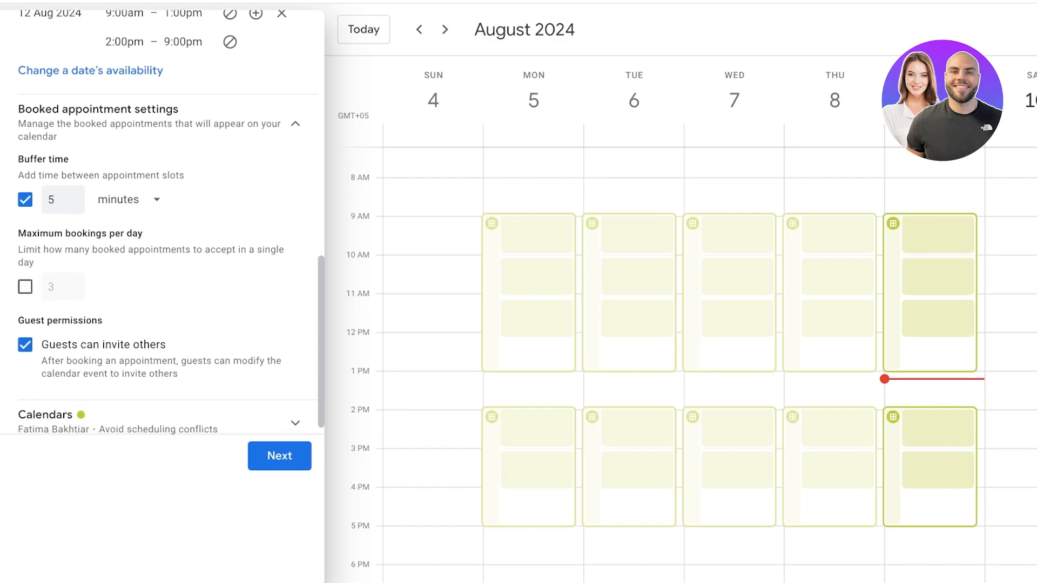
{"action": "left_click", "coordinate": [295, 403]}
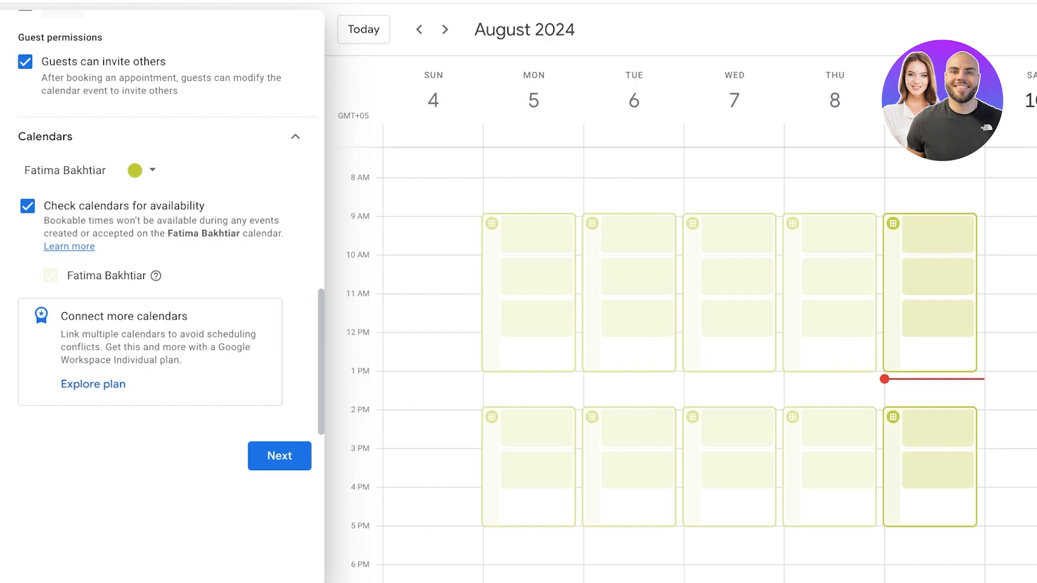
{"action": "scroll", "coordinate": [162, 243], "scroll_direction": "up", "scroll_amount": 10}
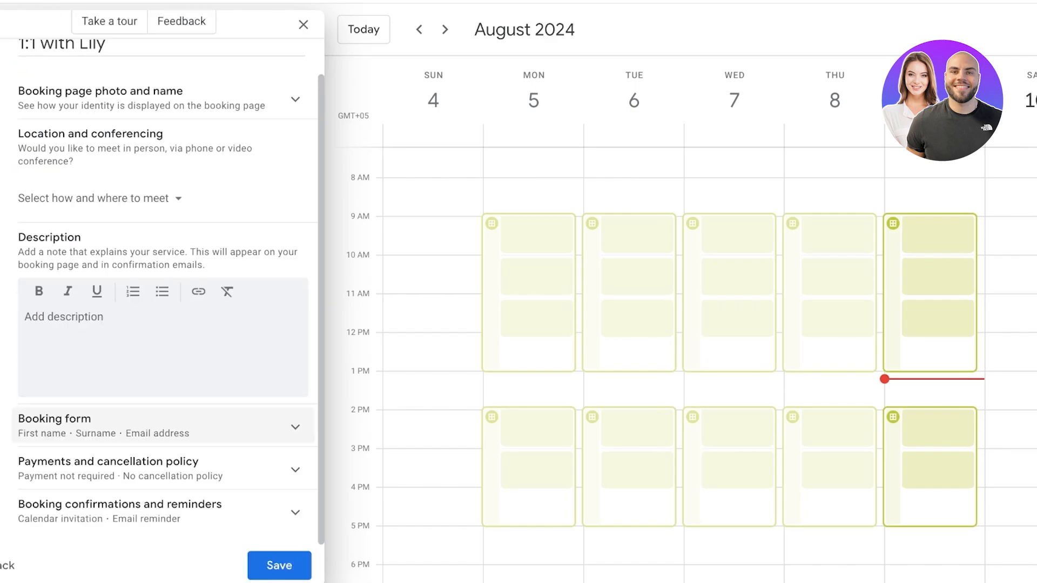
{"action": "scroll", "coordinate": [91, 237], "scroll_direction": "up", "scroll_amount": 1}
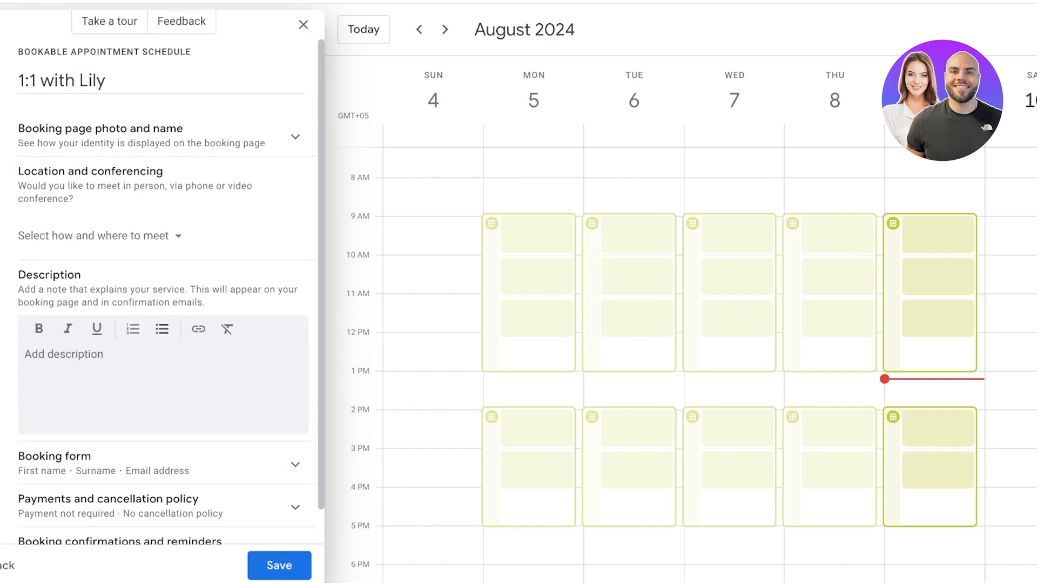
Check the booking page photo and name section and choose None/to be specified later for location and conferencing
{"action": "left_click", "coordinate": [125, 135]}
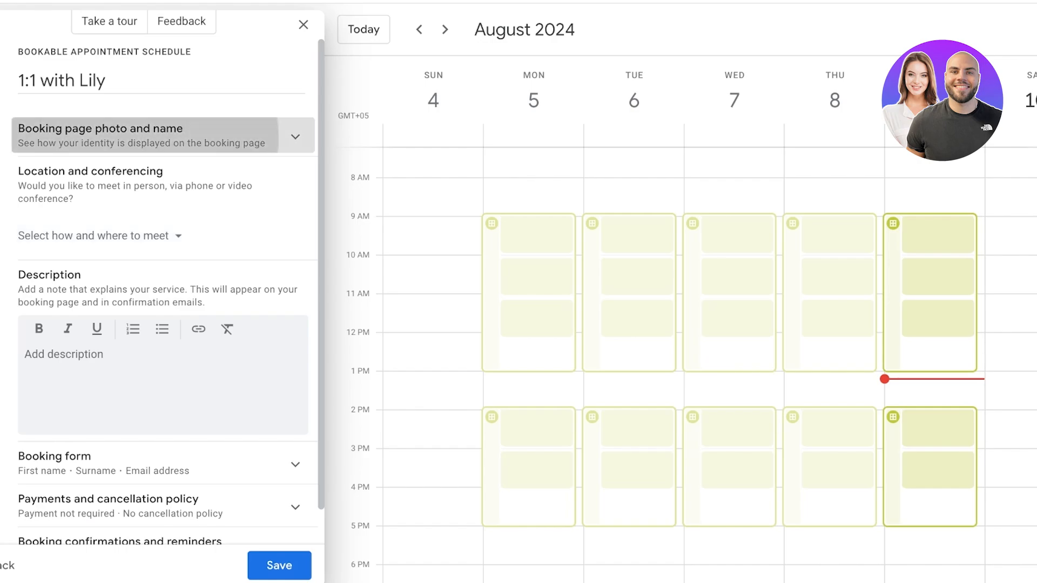
{"action": "left_click", "coordinate": [130, 135]}
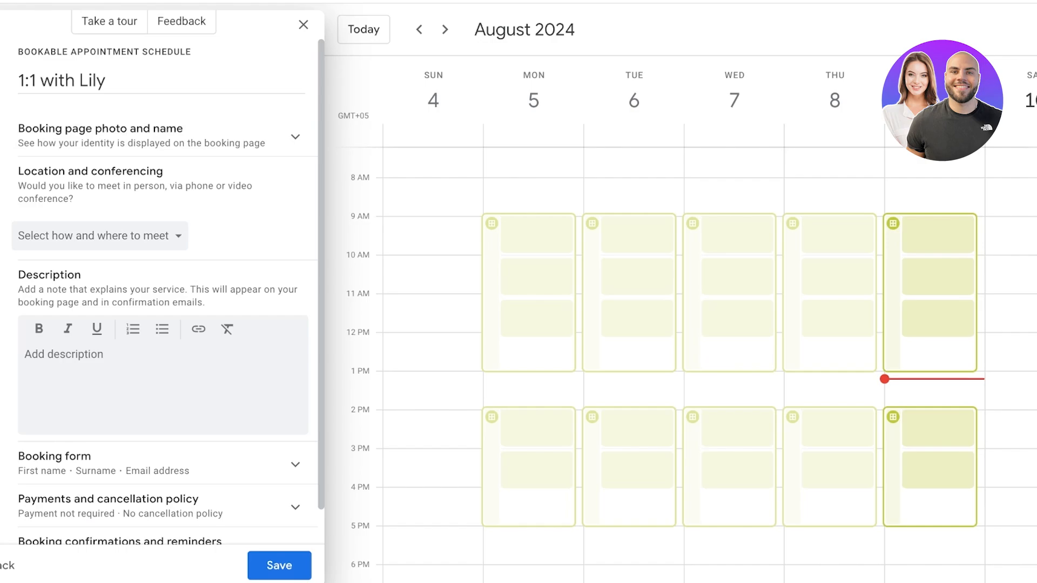
{"action": "left_click", "coordinate": [100, 236]}
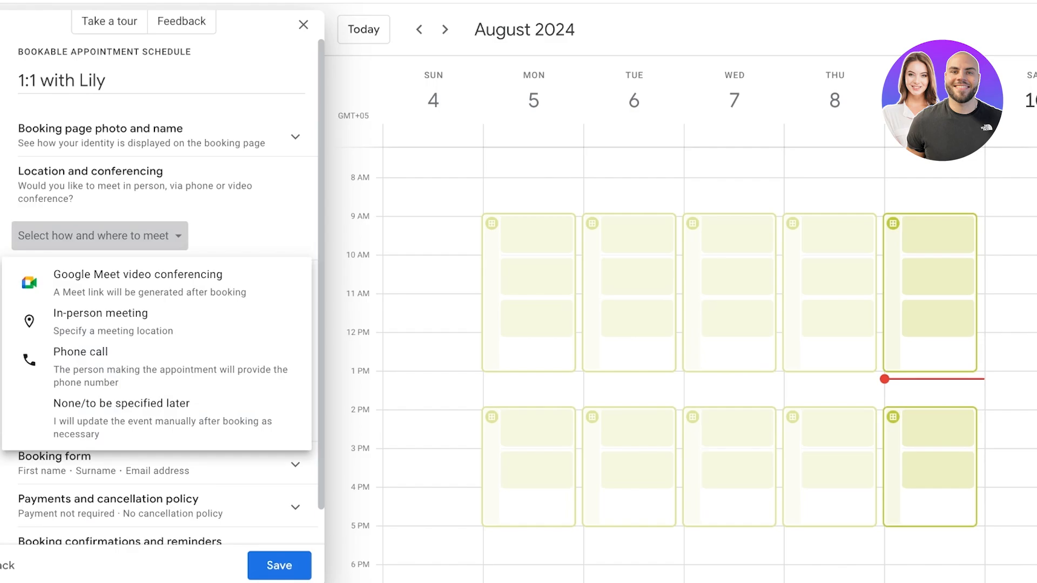
{"action": "left_click", "coordinate": [121, 416]}
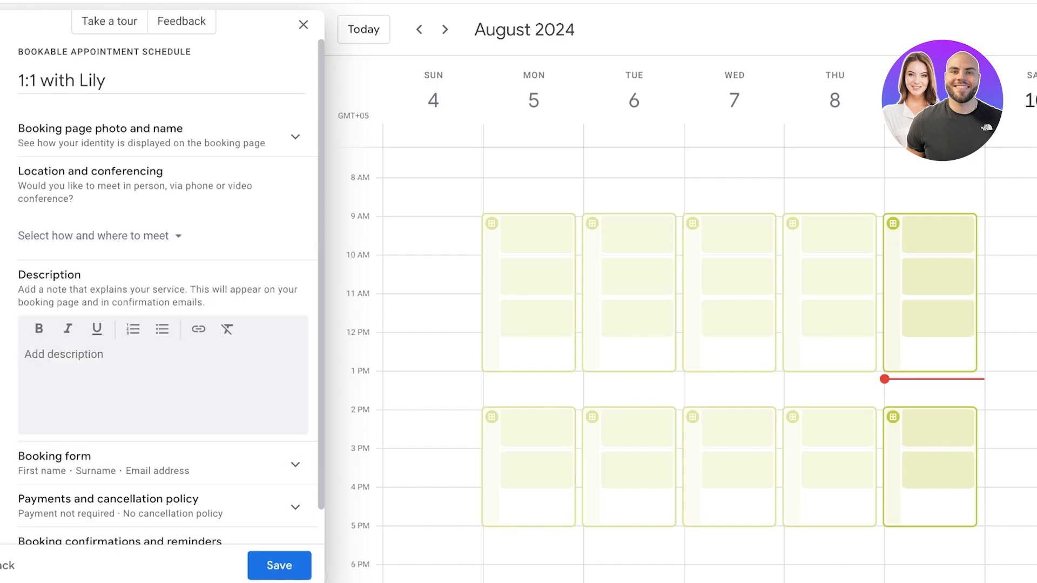
Expand the booking form settings and add Phone number as a required item
{"action": "scroll", "coordinate": [162, 291], "scroll_direction": "down", "scroll_amount": 1}
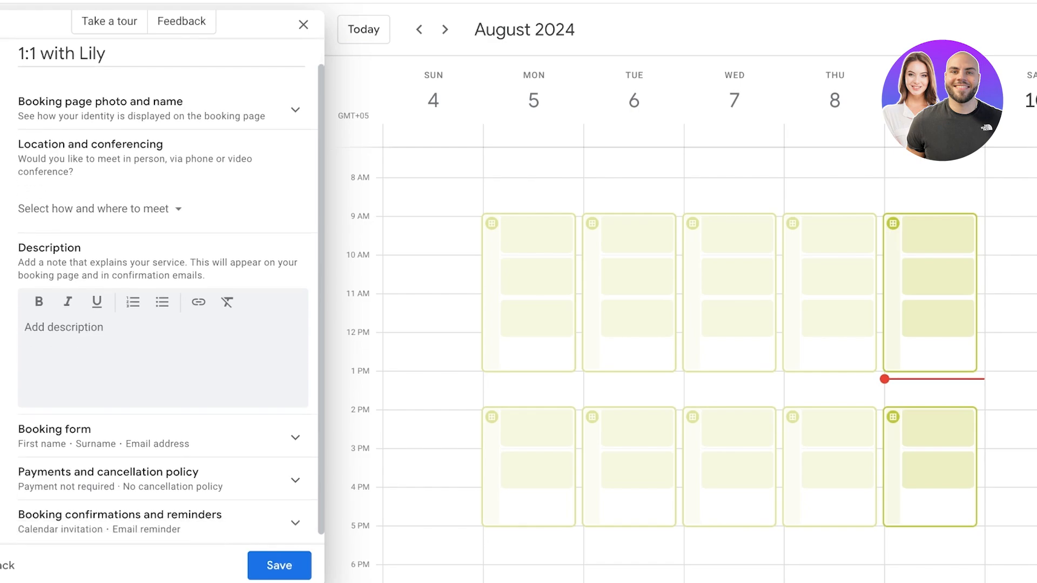
{"action": "left_click", "coordinate": [163, 346]}
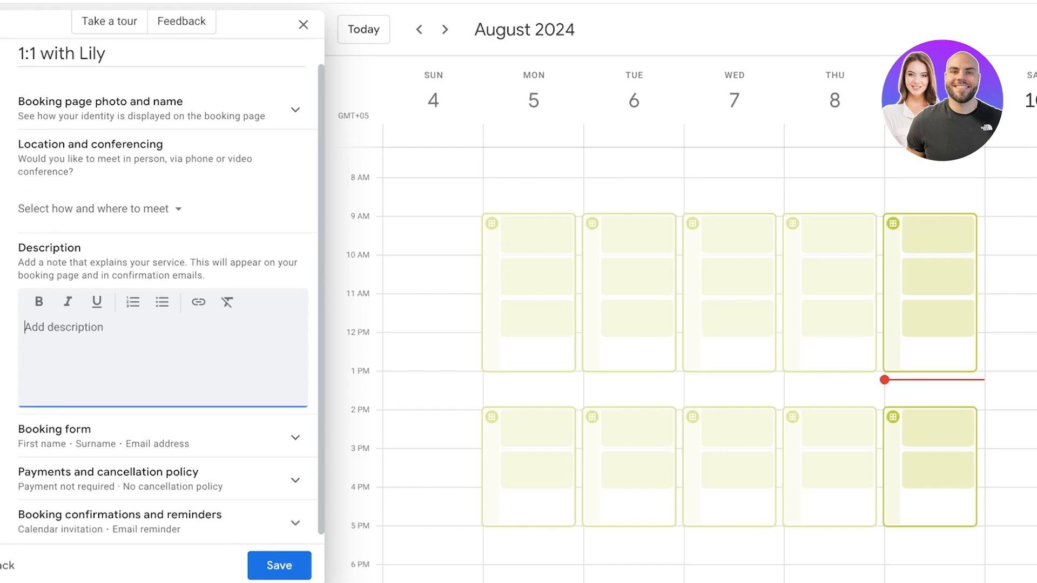
{"action": "scroll", "coordinate": [163, 432], "scroll_direction": "down", "scroll_amount": 1}
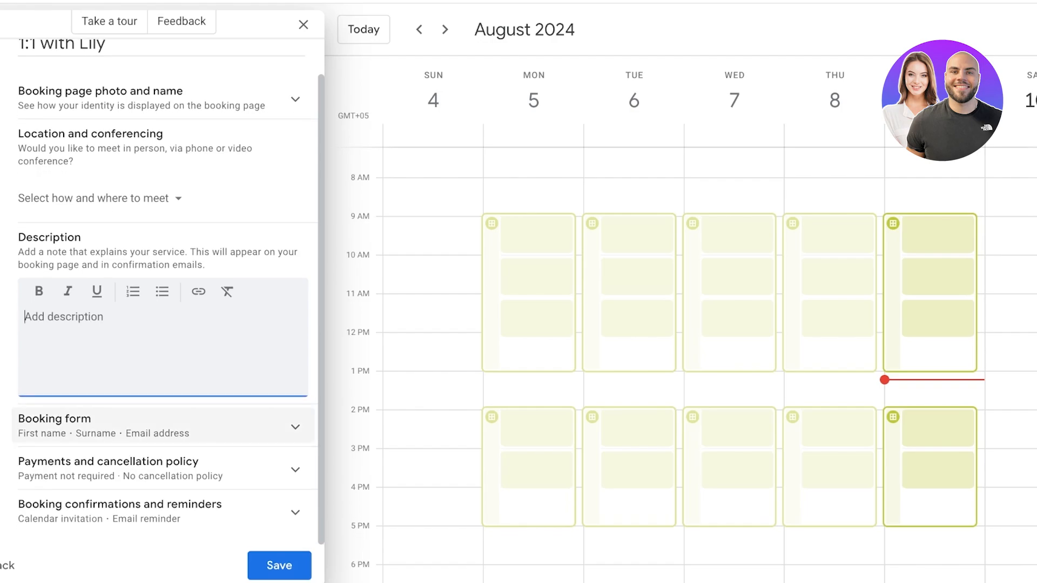
{"action": "left_click", "coordinate": [163, 428]}
{"action": "scroll", "coordinate": [163, 427], "scroll_direction": "up", "scroll_amount": 3}
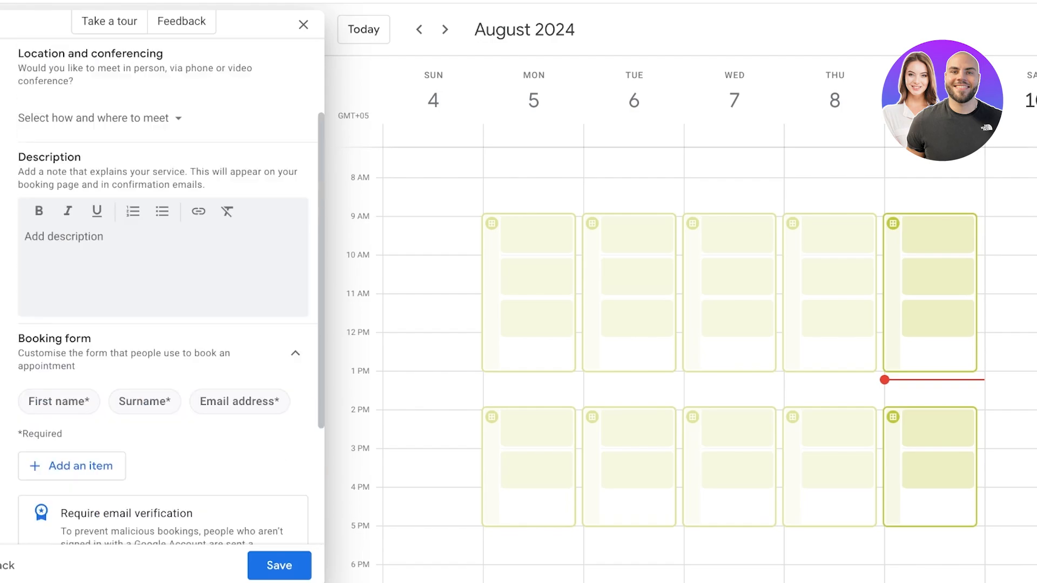
{"action": "scroll", "coordinate": [163, 291], "scroll_direction": "down", "scroll_amount": 1}
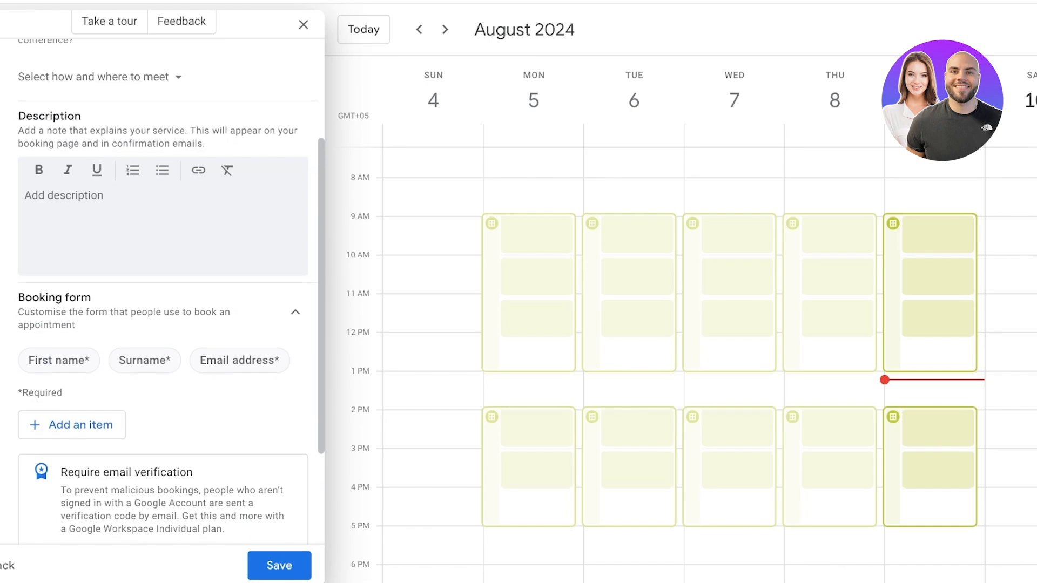
{"action": "scroll", "coordinate": [164, 291], "scroll_direction": "down", "scroll_amount": 1}
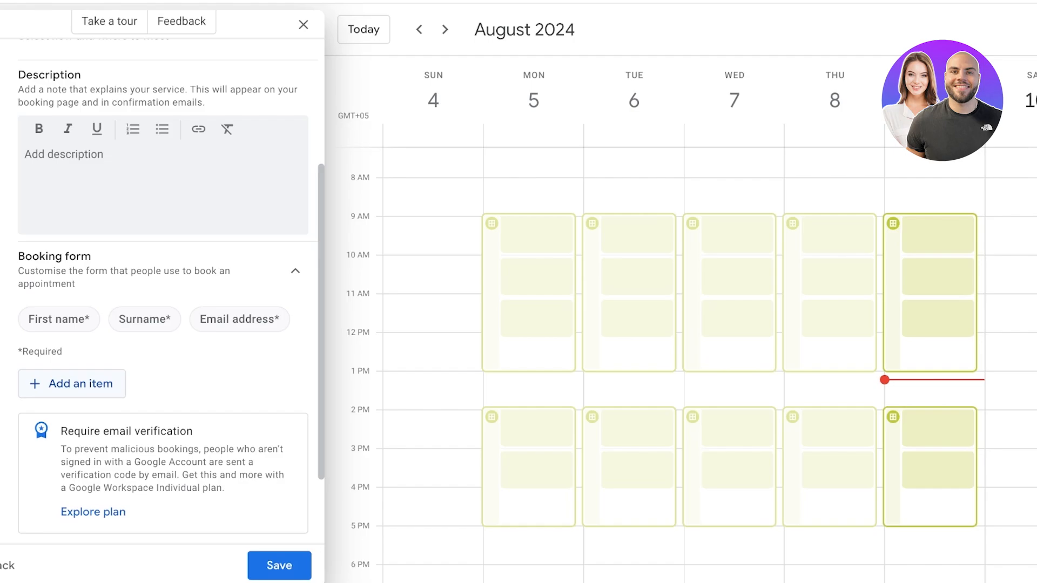
{"action": "left_click", "coordinate": [72, 383]}
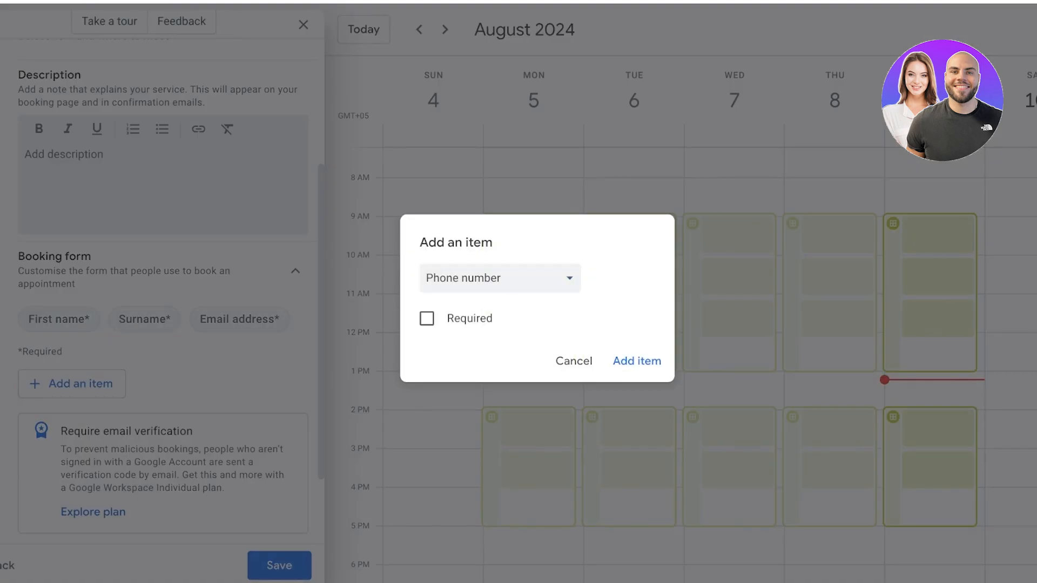
{"action": "left_click", "coordinate": [426, 318]}
{"action": "left_click", "coordinate": [637, 361]}
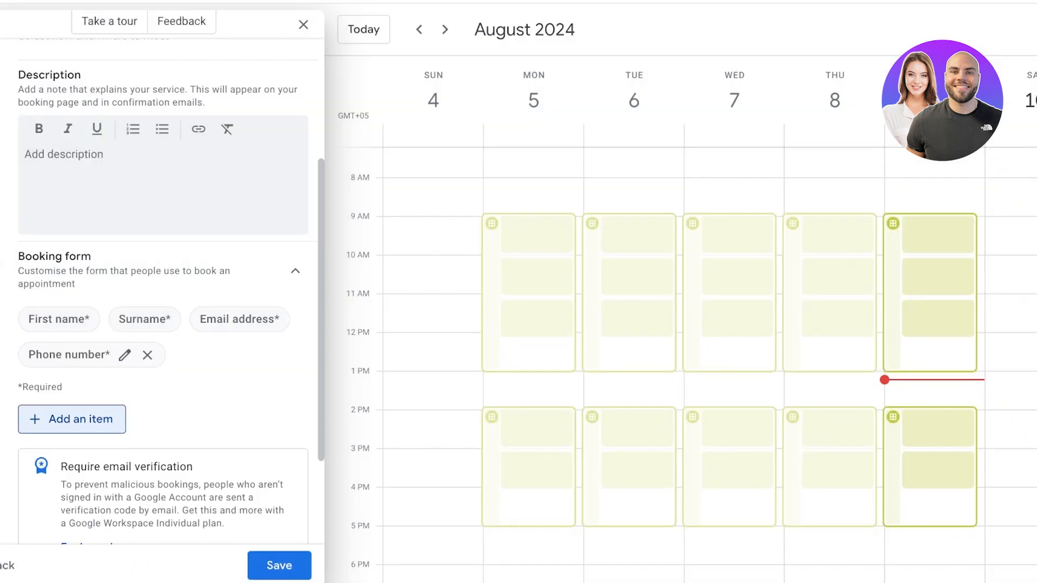
Examine the payments and cancellation policy options and the booking confirmations and reminders settings
{"action": "scroll", "coordinate": [162, 298], "scroll_direction": "down", "scroll_amount": 1}
{"action": "scroll", "coordinate": [162, 297], "scroll_direction": "down", "scroll_amount": 2}
{"action": "left_click", "coordinate": [162, 469]}
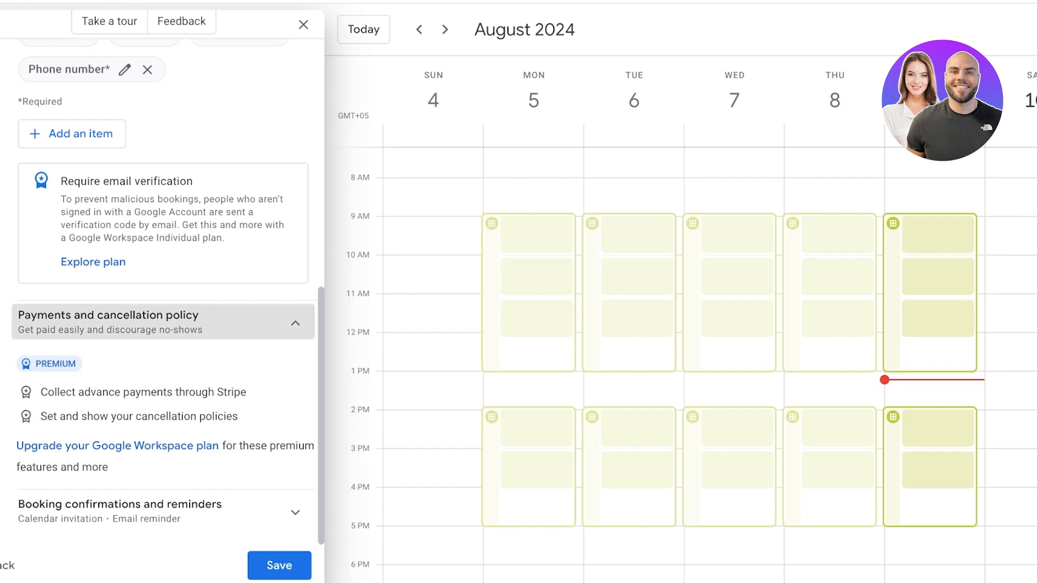
{"action": "left_click", "coordinate": [163, 510]}
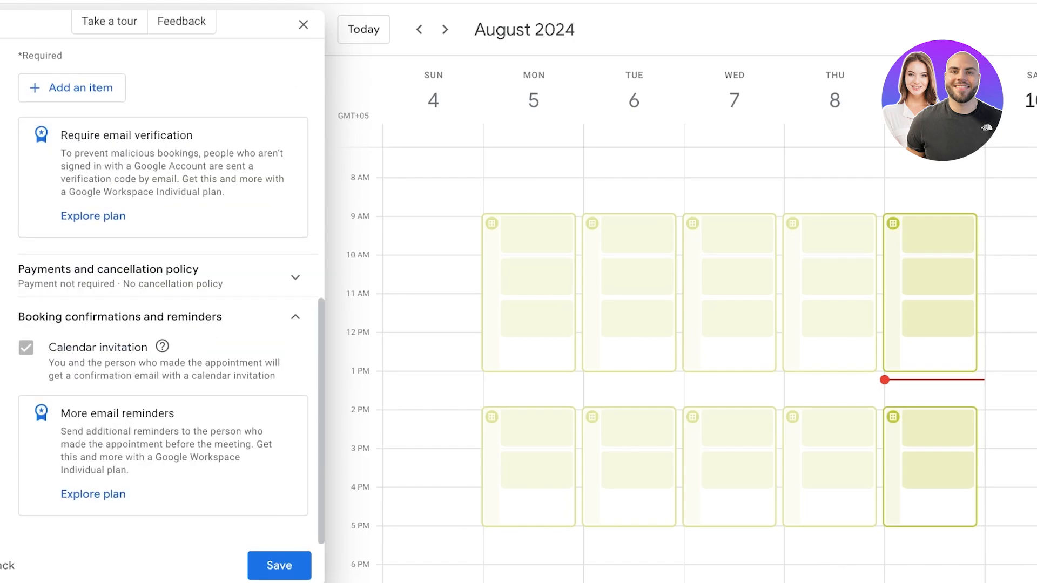
Review the booking form items and save the appointment schedule
{"action": "scroll", "coordinate": [162, 292], "scroll_direction": "up", "scroll_amount": 15}
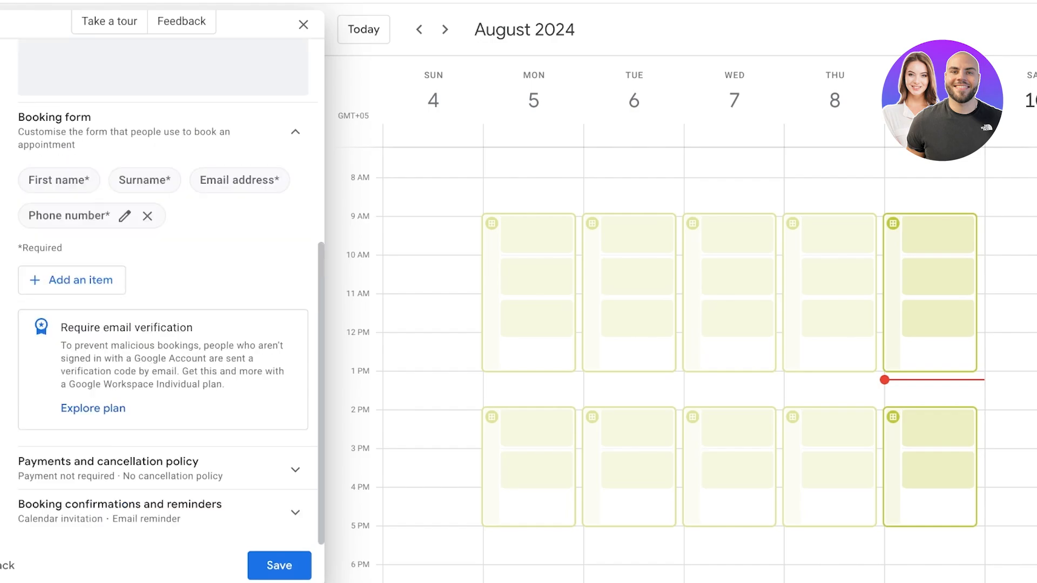
{"action": "left_click", "coordinate": [280, 565]}
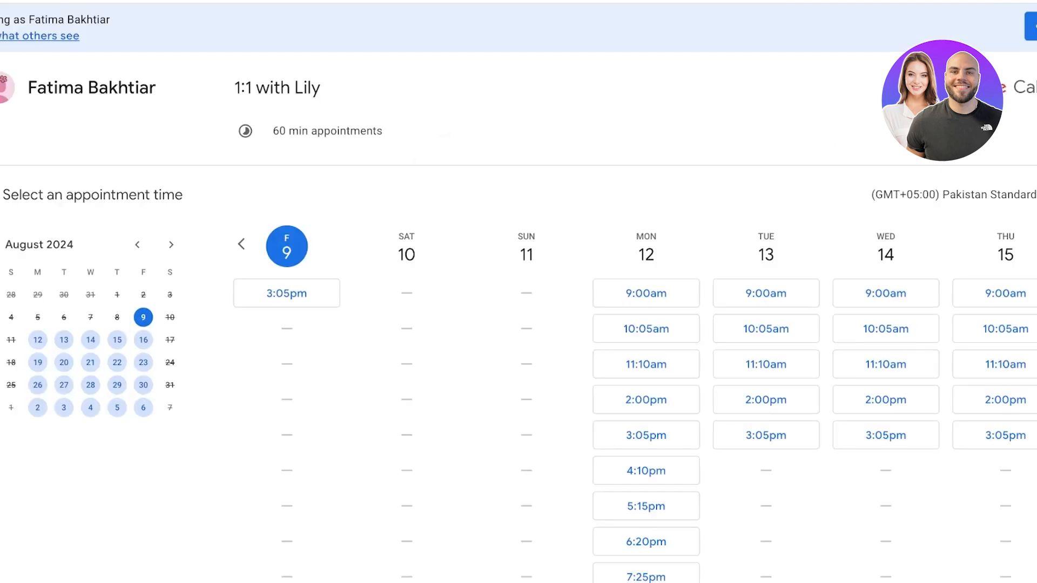
Examine the time slots on the booking page, open the booking form for Monday, August 12 at 9:00am, and cancel it
{"action": "scroll", "coordinate": [518, 324], "scroll_direction": "down", "scroll_amount": 1}
{"action": "scroll", "coordinate": [519, 325], "scroll_direction": "up", "scroll_amount": 1}
{"action": "scroll", "coordinate": [519, 324], "scroll_direction": "down", "scroll_amount": 1}
{"action": "scroll", "coordinate": [646, 199], "scroll_direction": "down", "scroll_amount": 2}
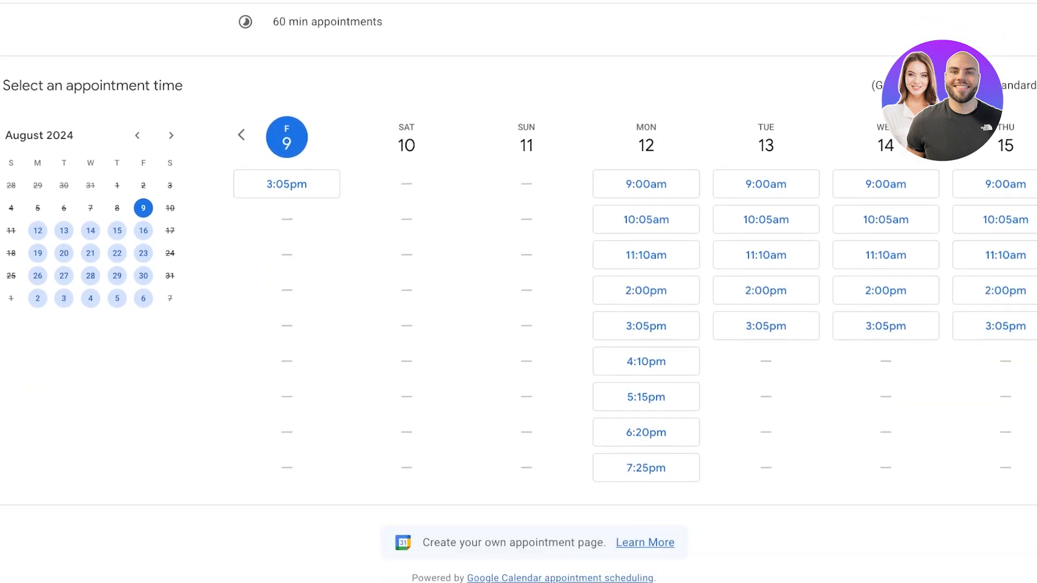
{"action": "left_click", "coordinate": [646, 200]}
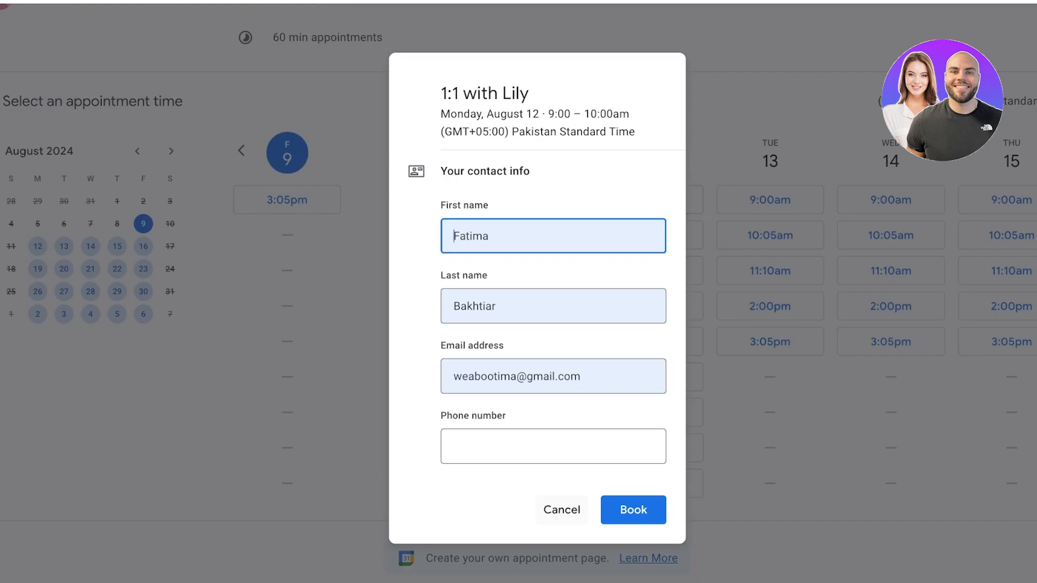
{"action": "left_click", "coordinate": [562, 510]}
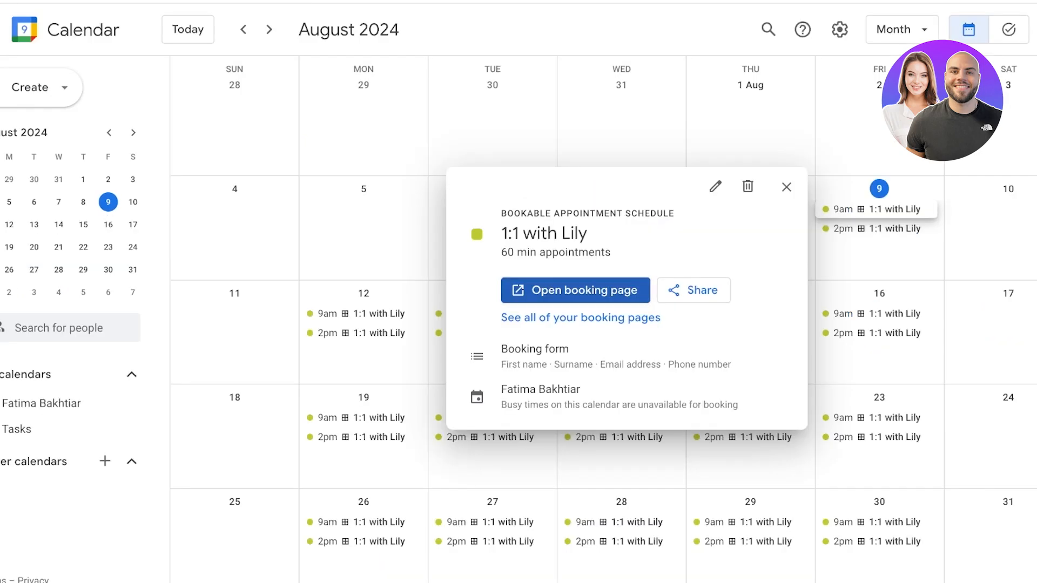
Close the saved schedule's details and start another appointment schedule to view the Google Workspace Individual plan offer, dismissing it without subscribing
{"action": "left_click", "coordinate": [783, 185]}
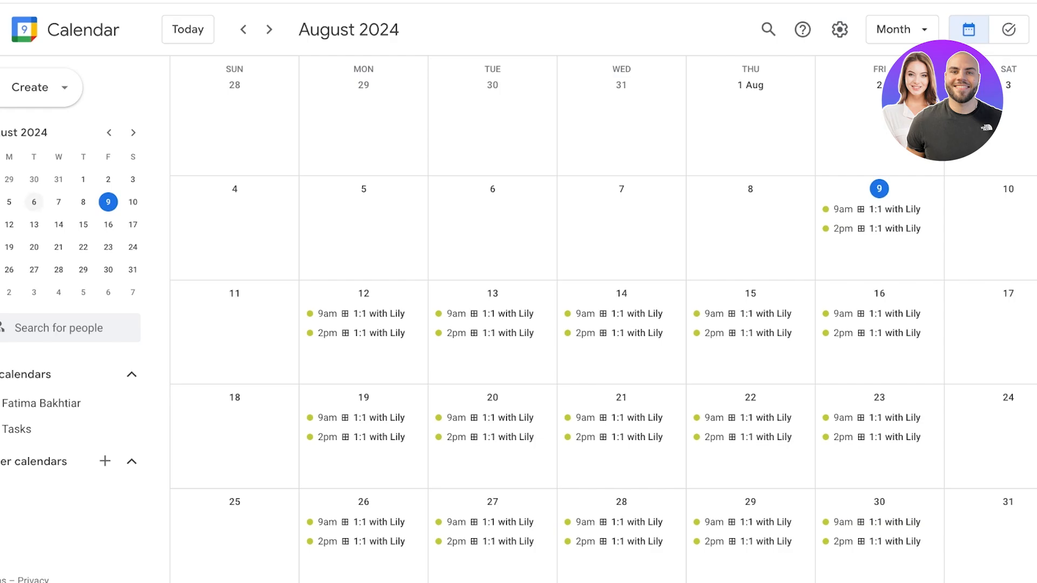
{"action": "left_click", "coordinate": [30, 88]}
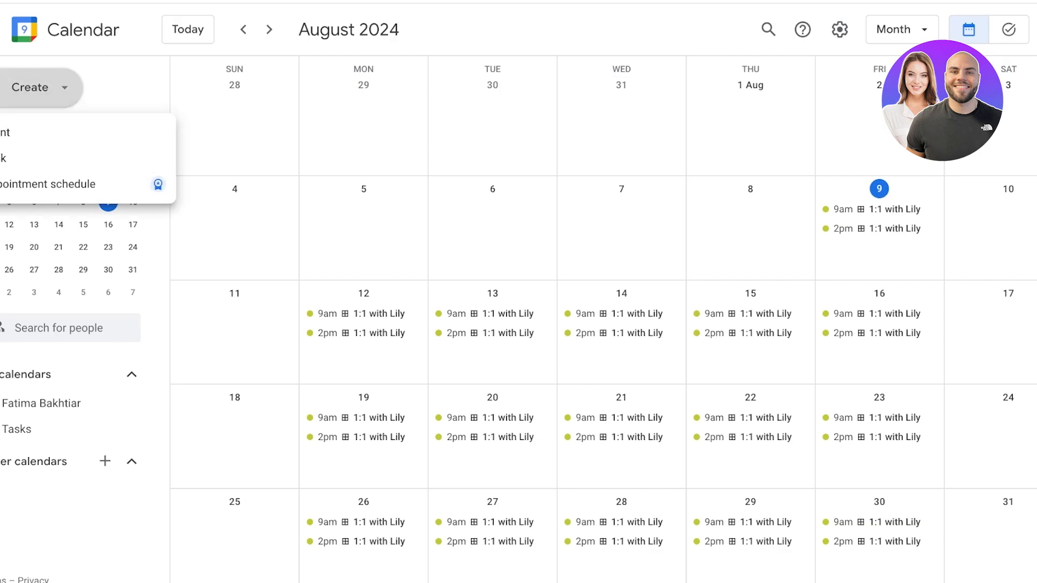
{"action": "left_click", "coordinate": [48, 184]}
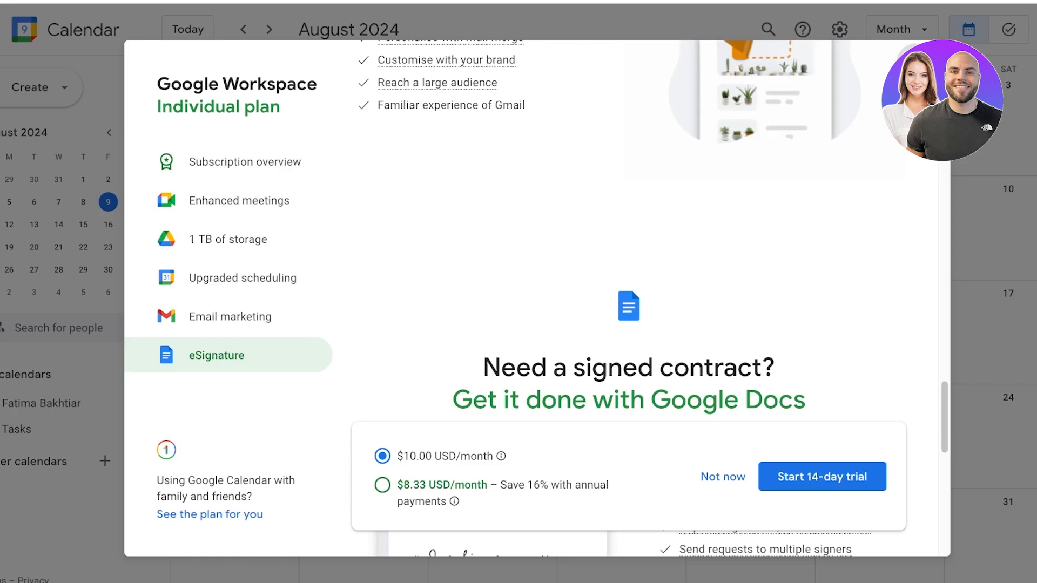
{"action": "key", "text": "Escape"}
{"action": "key", "text": "n"}
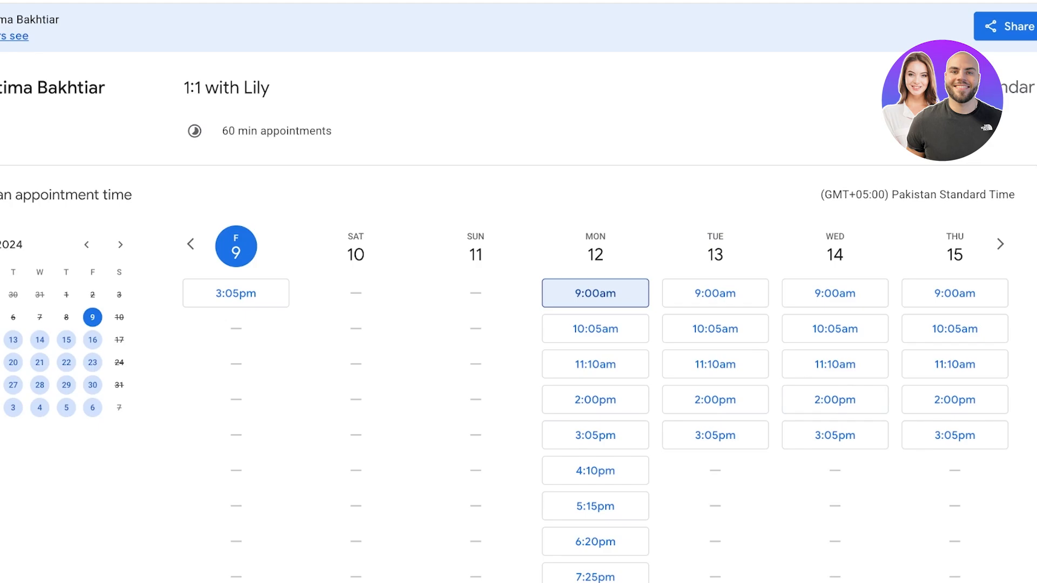
Check and close the booking form for Tuesday, August 13 at 11:10am, and show the available times for September 2024
{"action": "scroll", "coordinate": [715, 330], "scroll_direction": "down", "scroll_amount": 1}
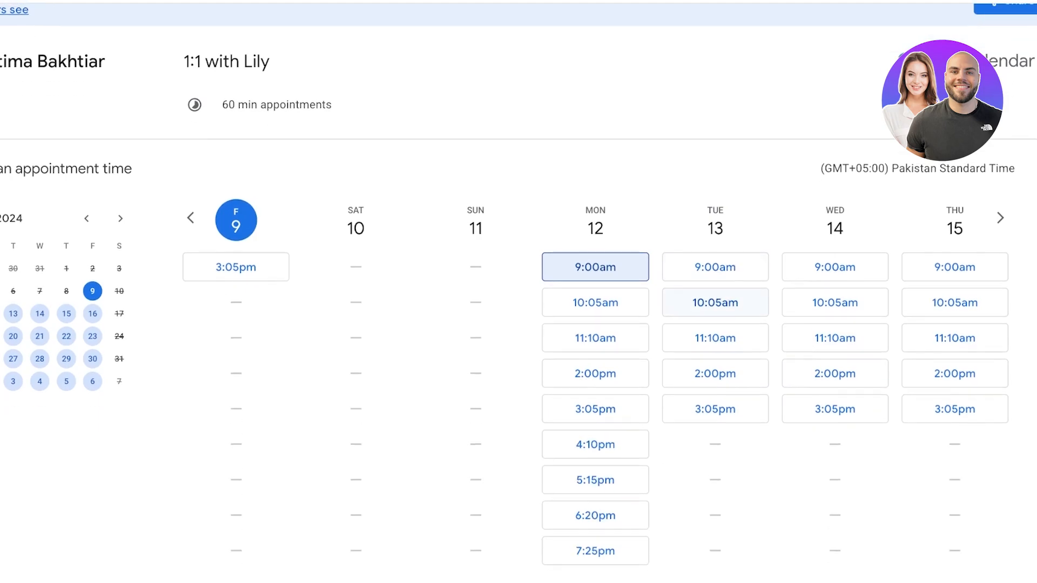
{"action": "left_click", "coordinate": [715, 335]}
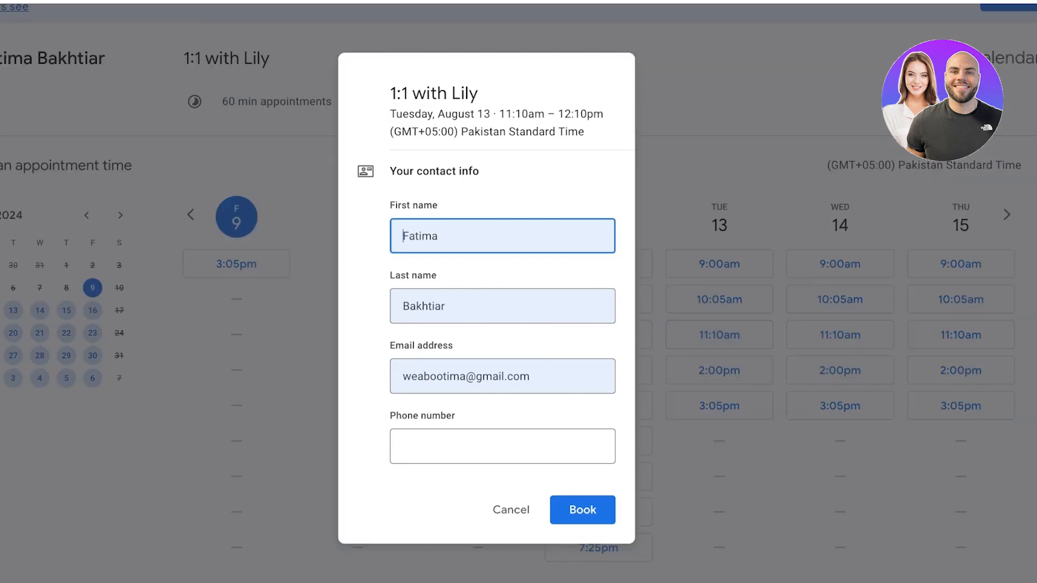
{"action": "key", "text": "Escape"}
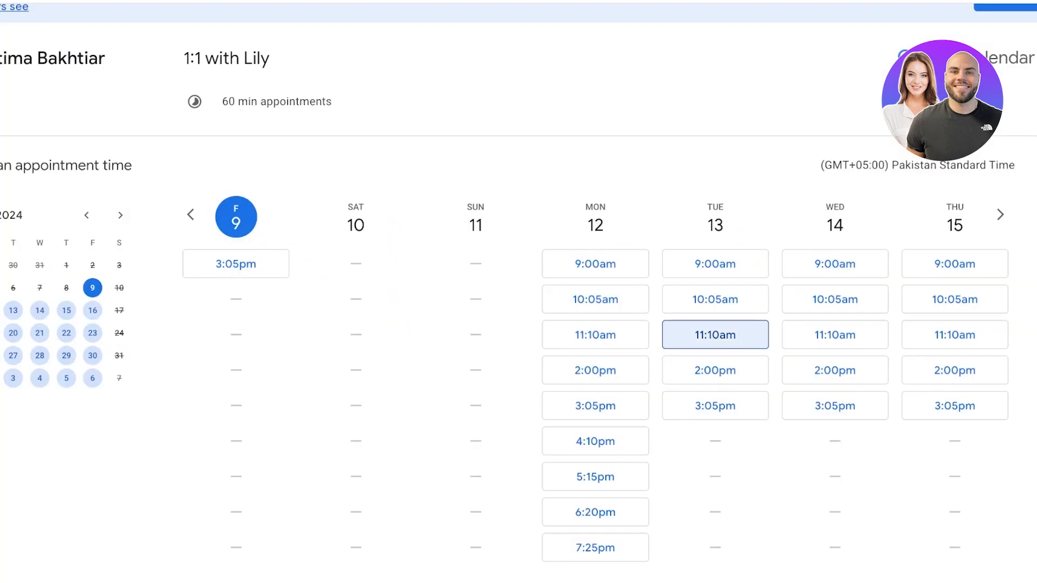
{"action": "left_click", "coordinate": [120, 215]}
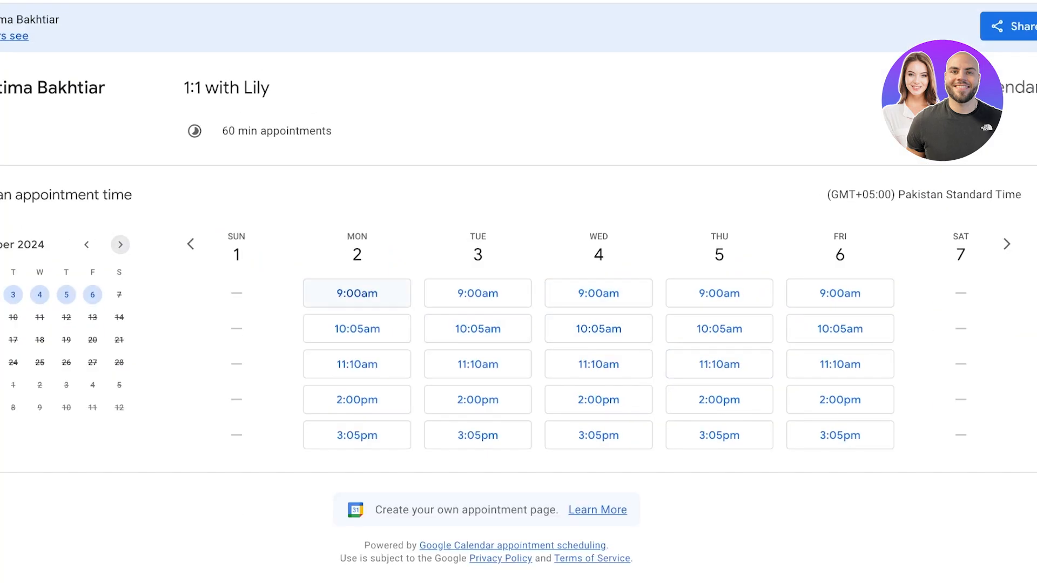